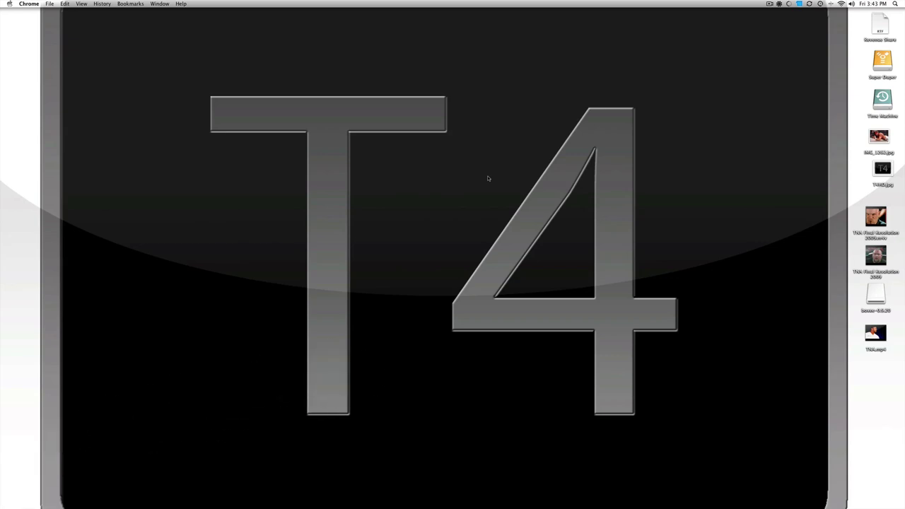
Launch Boxee from the Dock's Applications stack.
{"action": "mouse_move", "coordinate": [615, 504]}
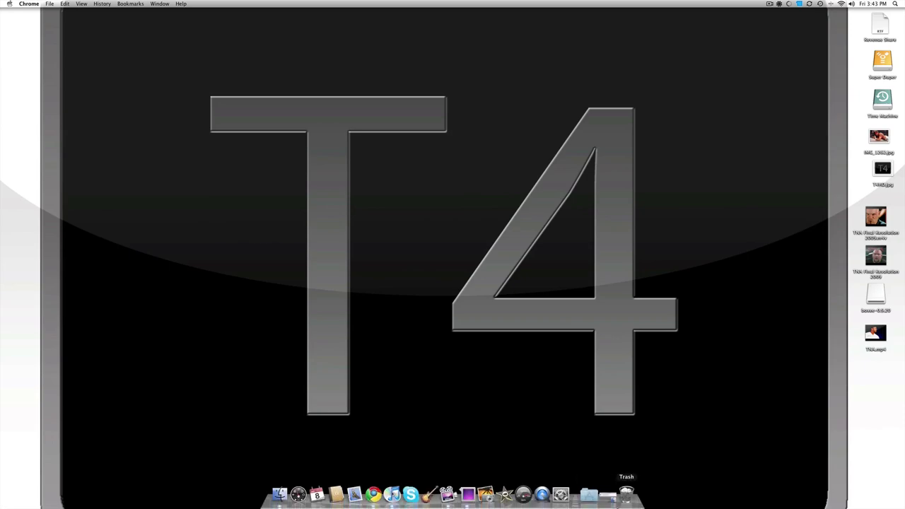
{"action": "left_click", "coordinate": [588, 495]}
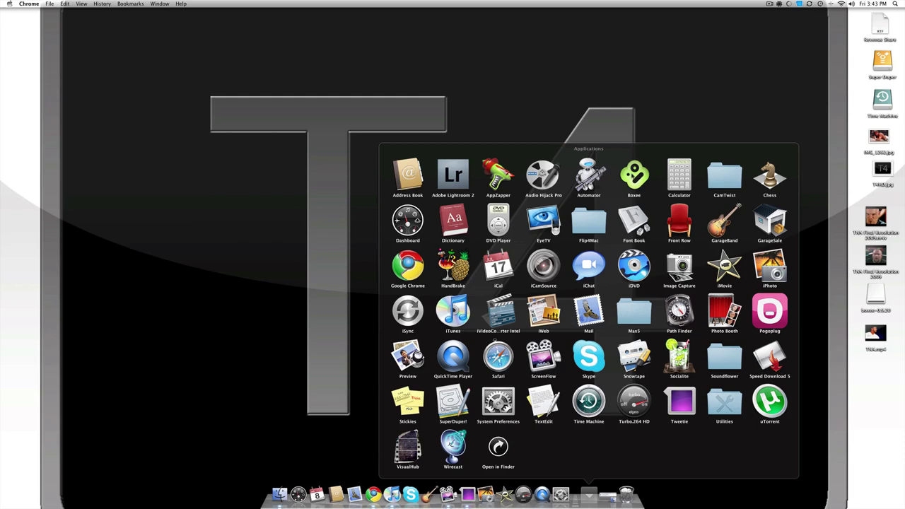
{"action": "left_click", "coordinate": [634, 175]}
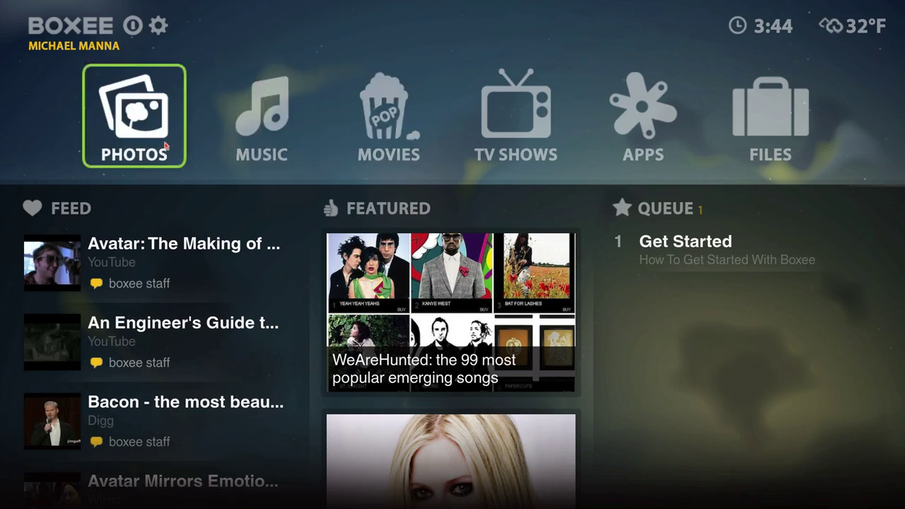
Open Boxee Settings using the gear icon beside the Boxee logo.
{"action": "left_click", "coordinate": [156, 29]}
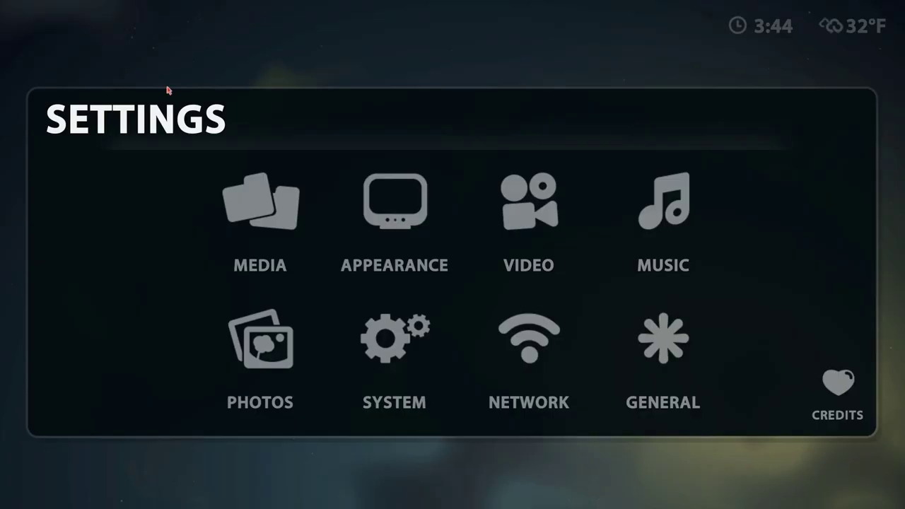
Set Appearance navigation sounds to Off, then browse down to Weather showing New York, NY.
{"action": "left_click", "coordinate": [266, 239]}
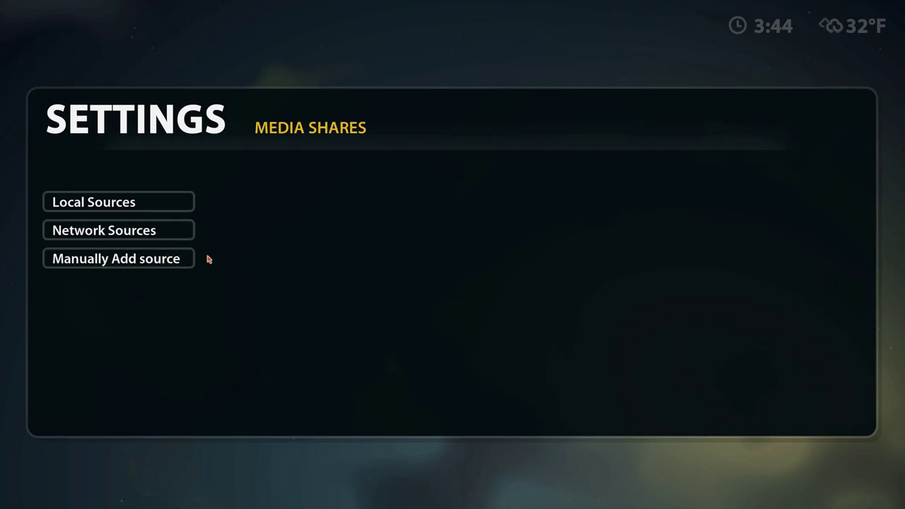
{"action": "key", "text": "Escape"}
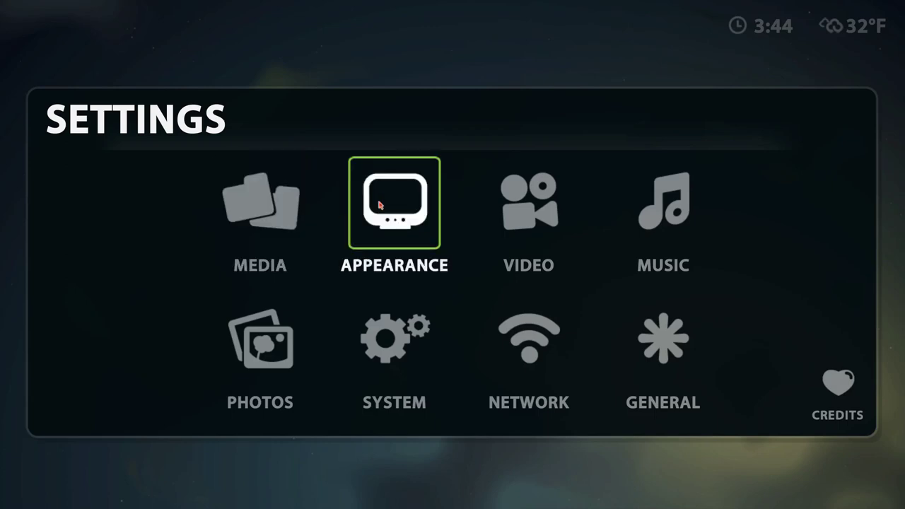
{"action": "left_click", "coordinate": [406, 203]}
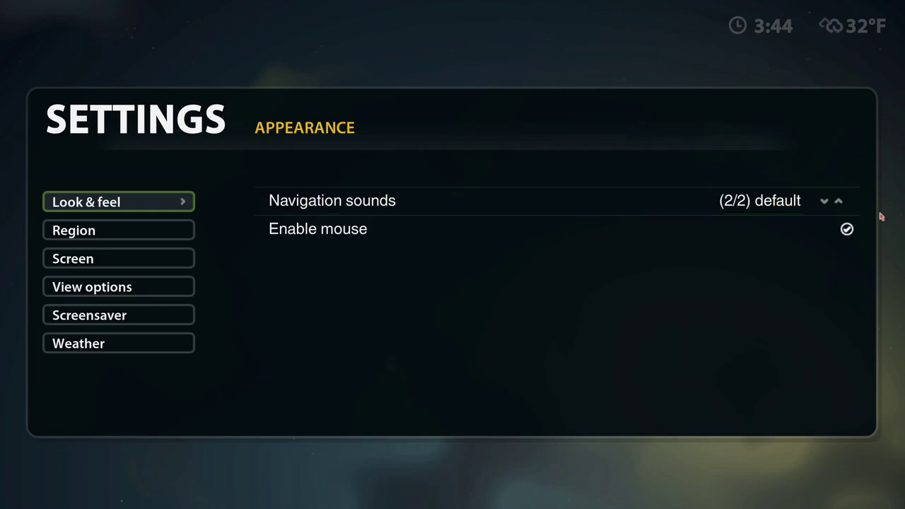
{"action": "left_click", "coordinate": [838, 202]}
{"action": "left_click", "coordinate": [837, 201]}
{"action": "left_click", "coordinate": [838, 201]}
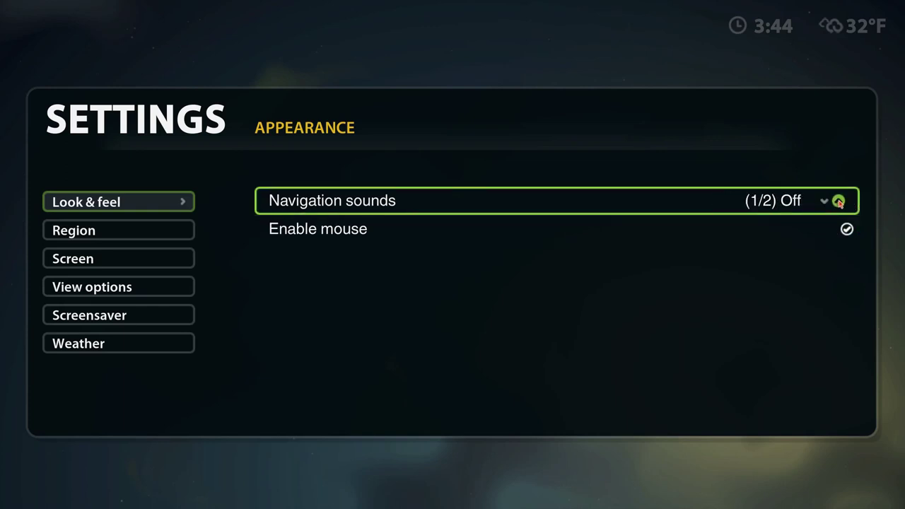
{"action": "mouse_move", "coordinate": [175, 233]}
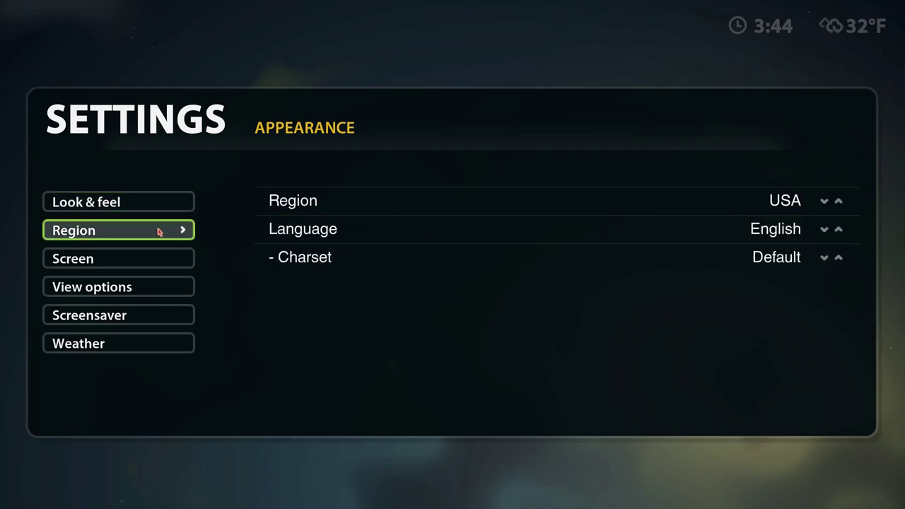
{"action": "mouse_move", "coordinate": [152, 257]}
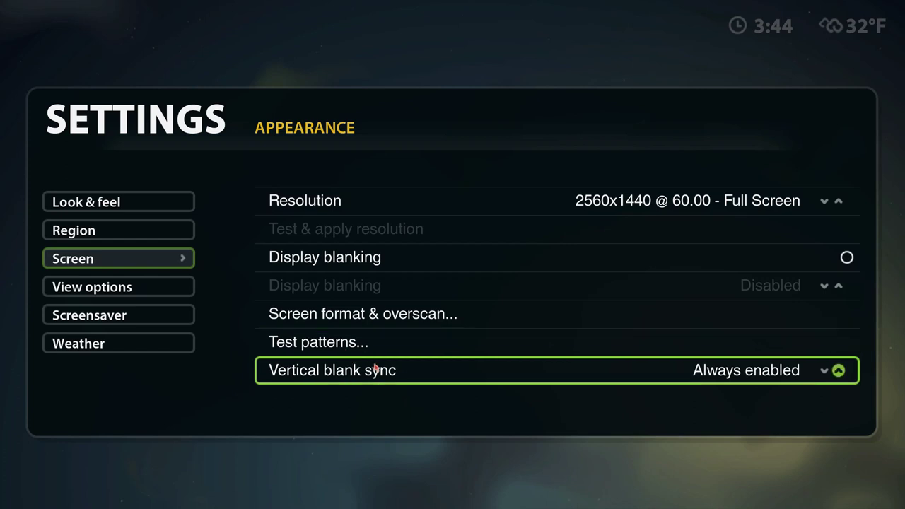
{"action": "mouse_move", "coordinate": [182, 285]}
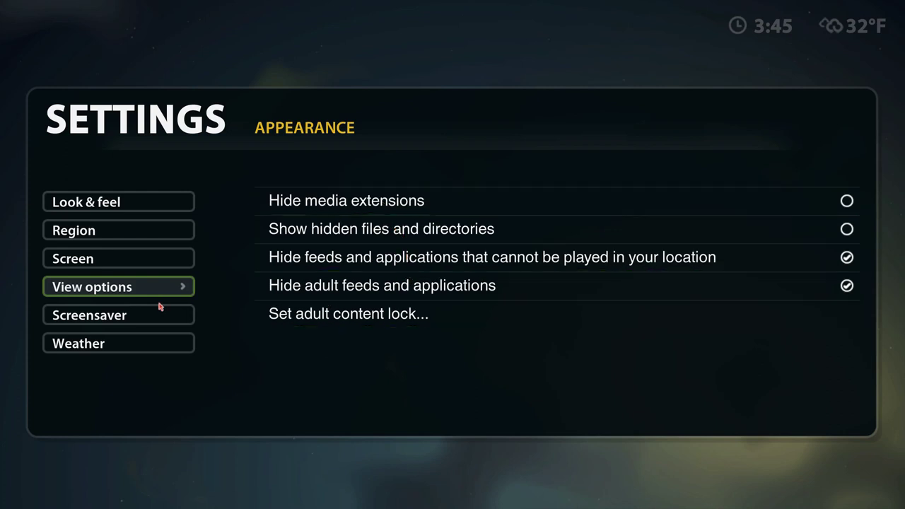
{"action": "mouse_move", "coordinate": [163, 316]}
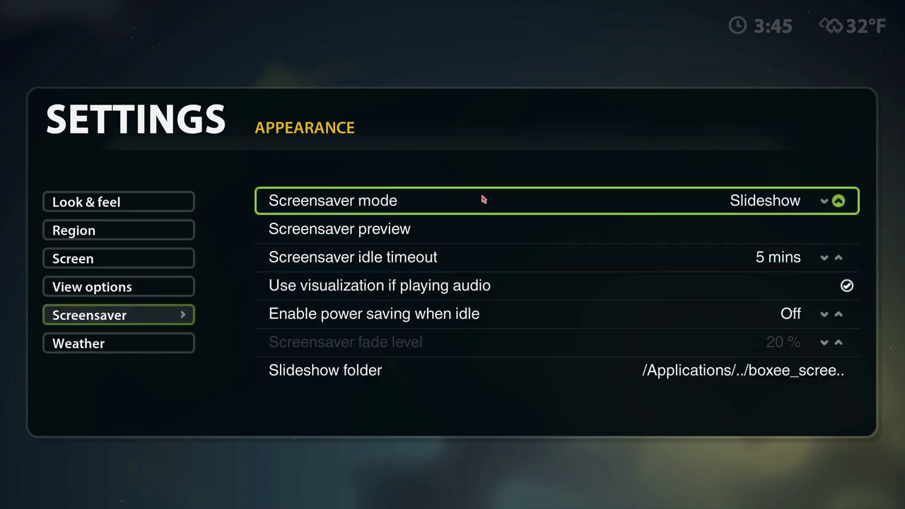
{"action": "mouse_move", "coordinate": [170, 354]}
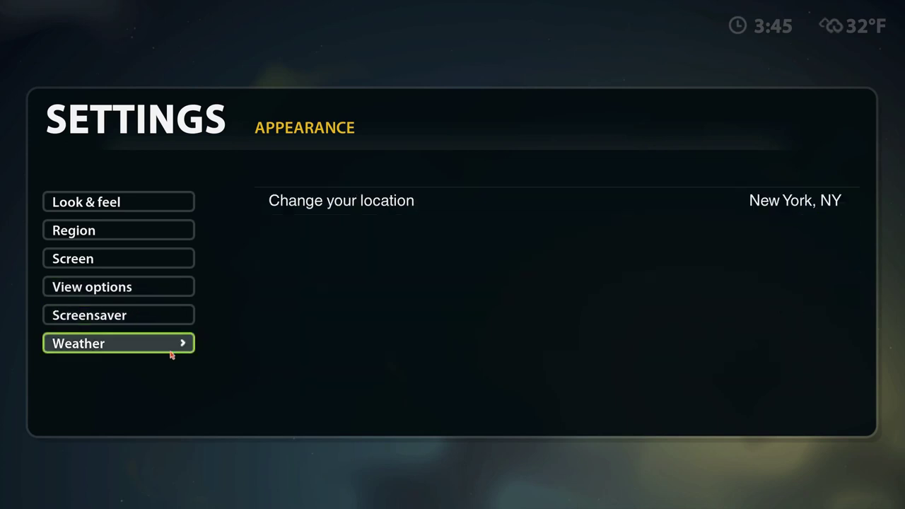
Search 'brandon' and set the weather location to Brandon, FL.
{"action": "left_click", "coordinate": [392, 202]}
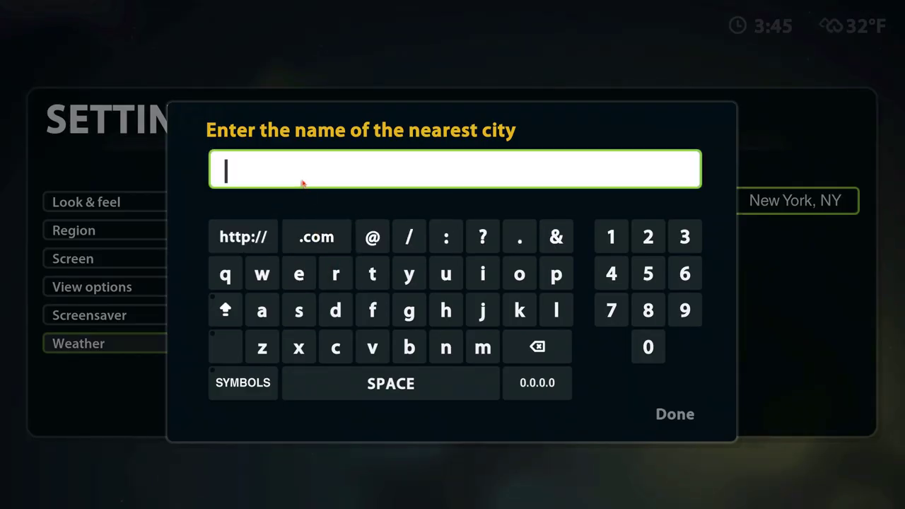
{"action": "type", "text": "brando"}
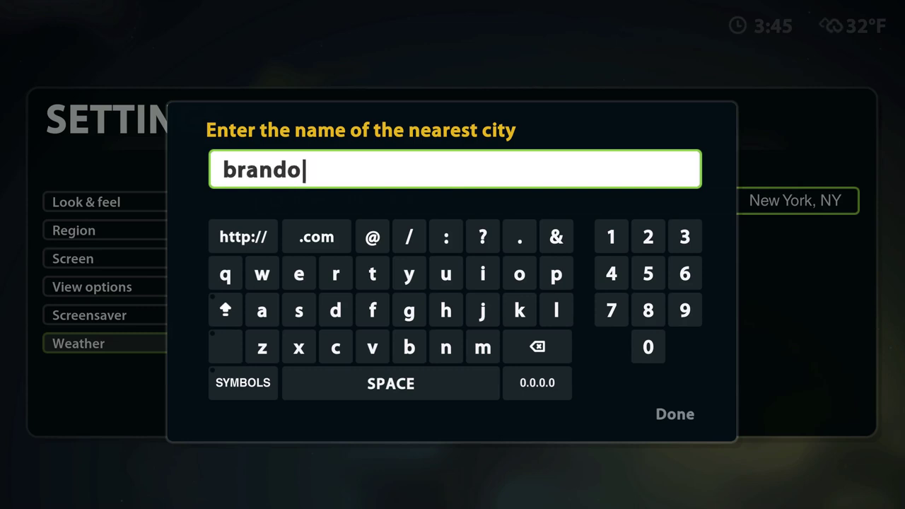
{"action": "type", "text": "n"}
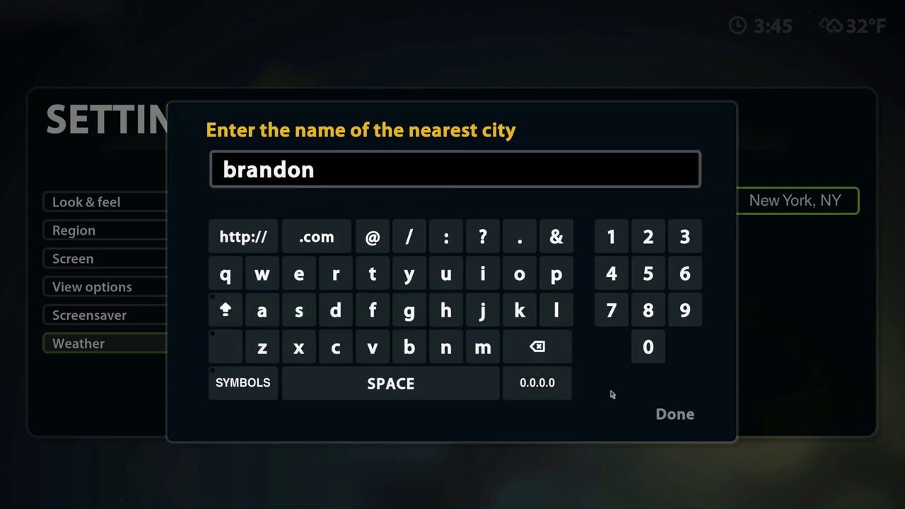
{"action": "left_click", "coordinate": [673, 411]}
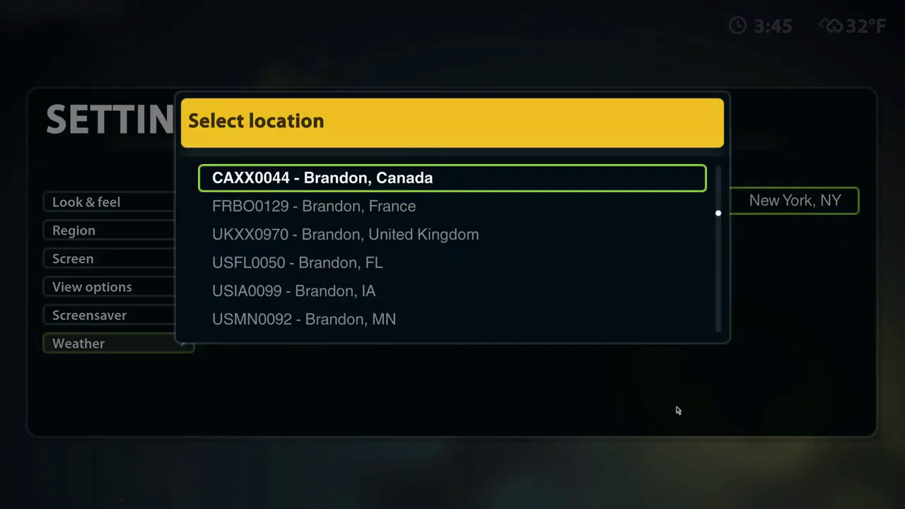
{"action": "left_click", "coordinate": [478, 257]}
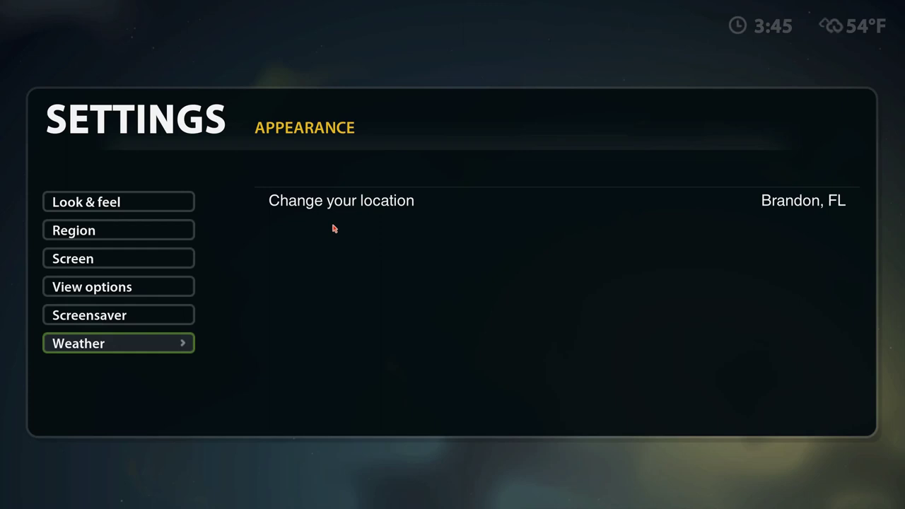
Review the Video subtitle settings and the Music settings.
{"action": "key", "text": "Escape"}
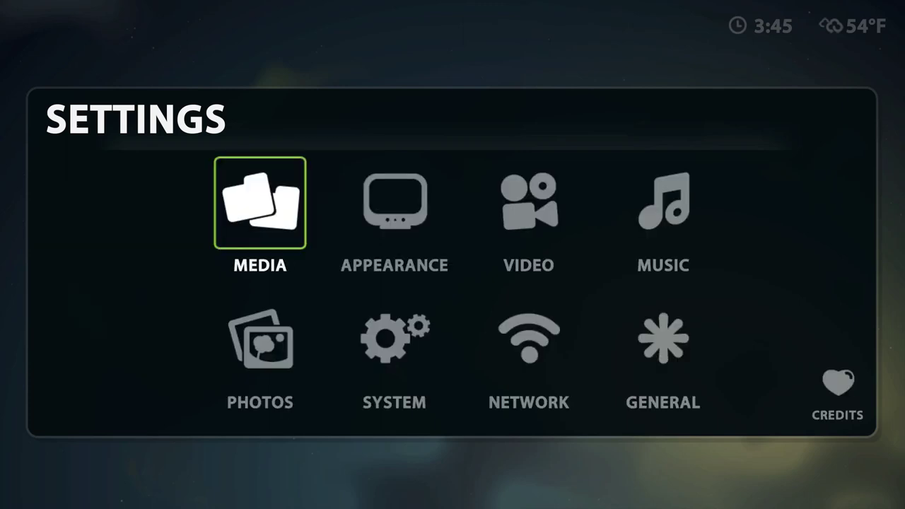
{"action": "left_click", "coordinate": [522, 227]}
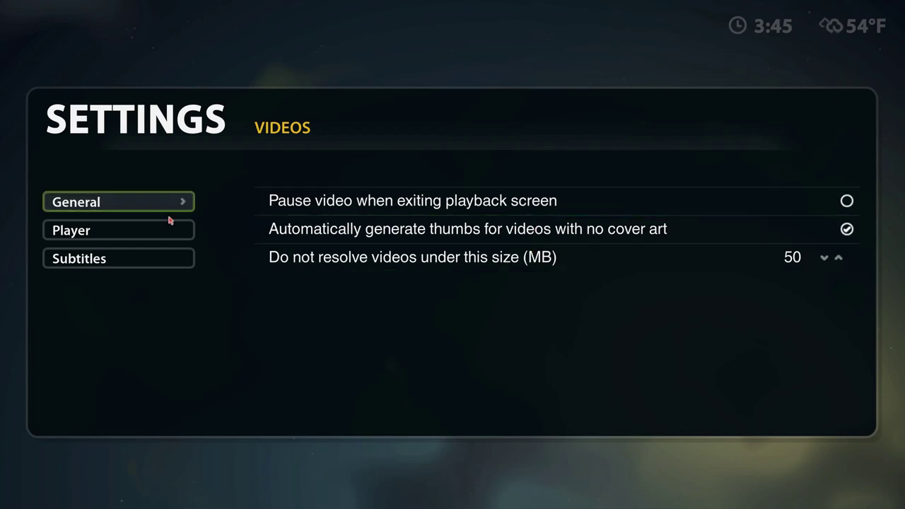
{"action": "mouse_move", "coordinate": [171, 228]}
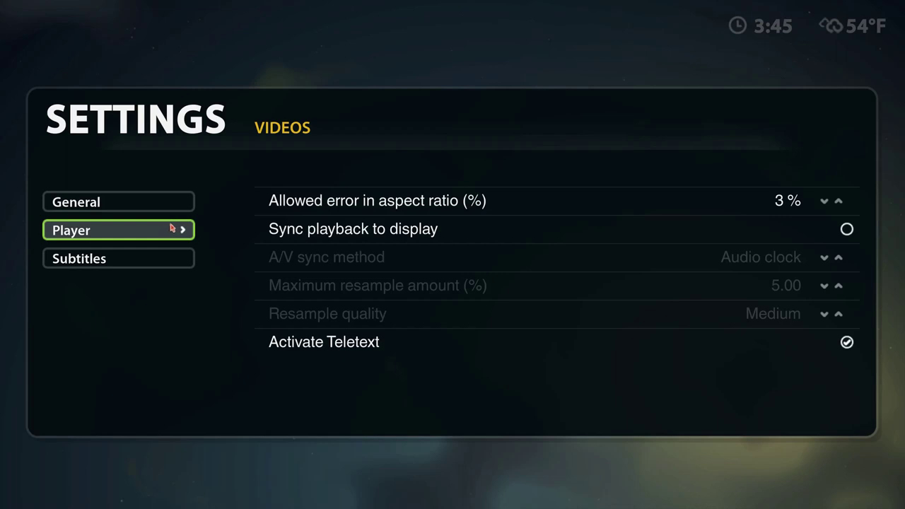
{"action": "mouse_move", "coordinate": [150, 262]}
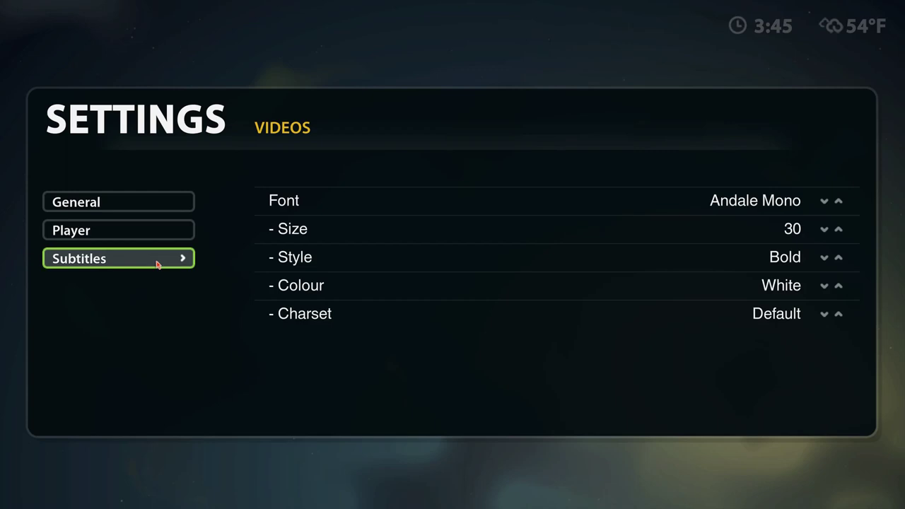
{"action": "key", "text": "Escape"}
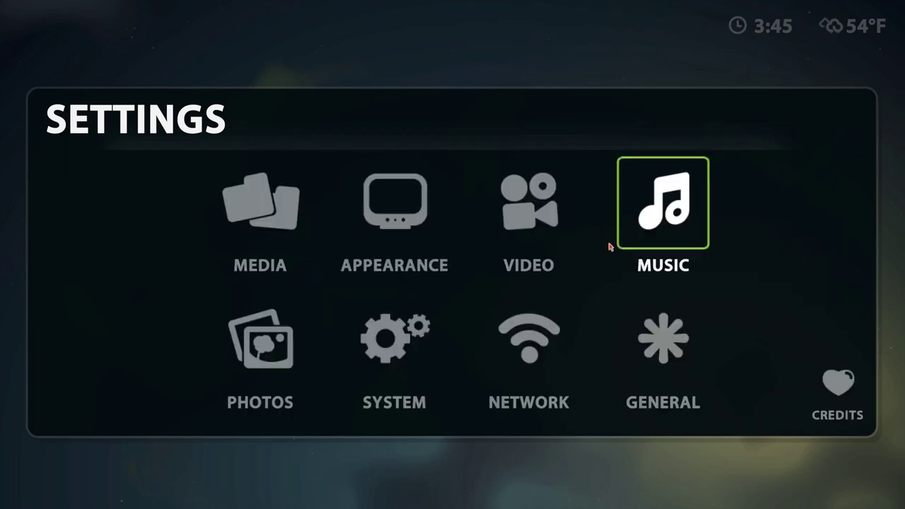
{"action": "left_click", "coordinate": [670, 262]}
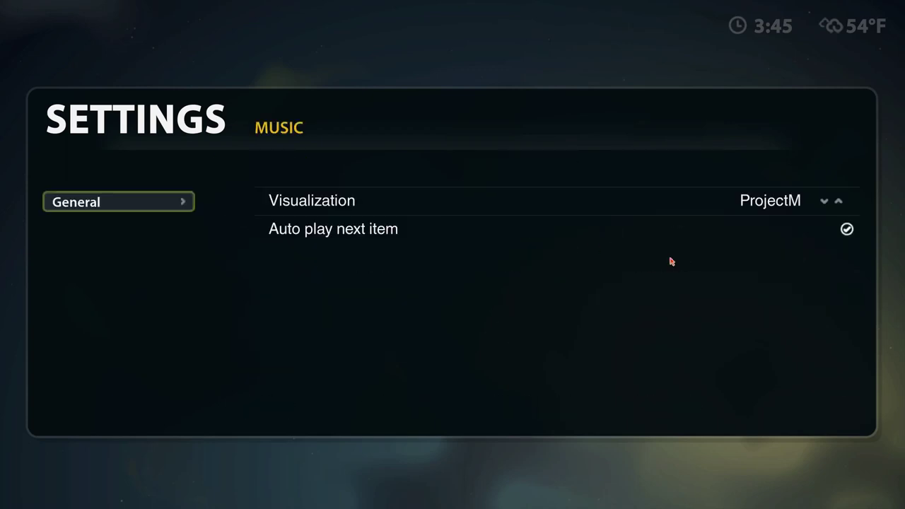
{"action": "key", "text": "Escape"}
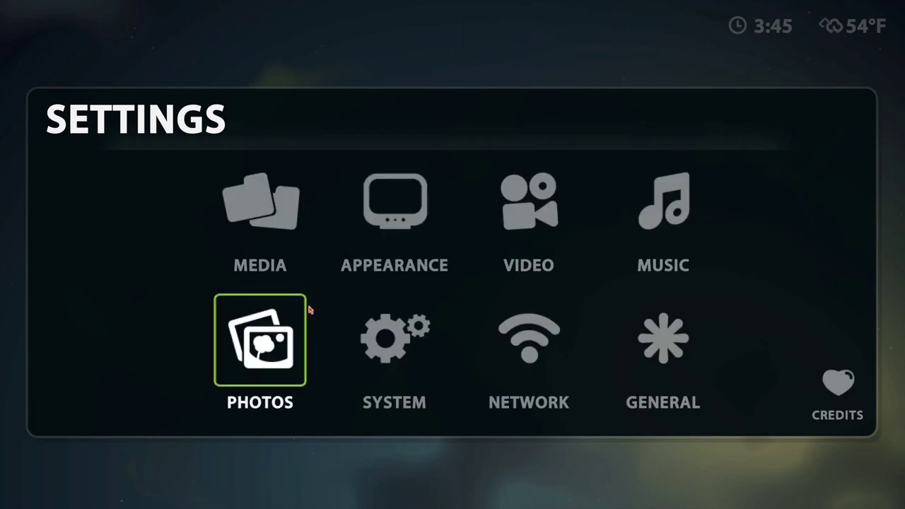
Open System settings at Audio hardware, showing analog output and stereo downmix.
{"action": "left_click", "coordinate": [404, 352]}
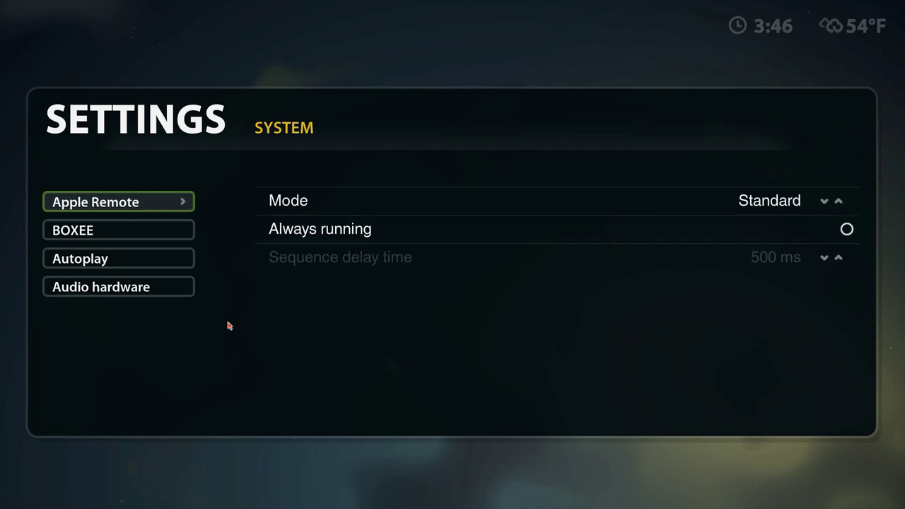
{"action": "mouse_move", "coordinate": [120, 231]}
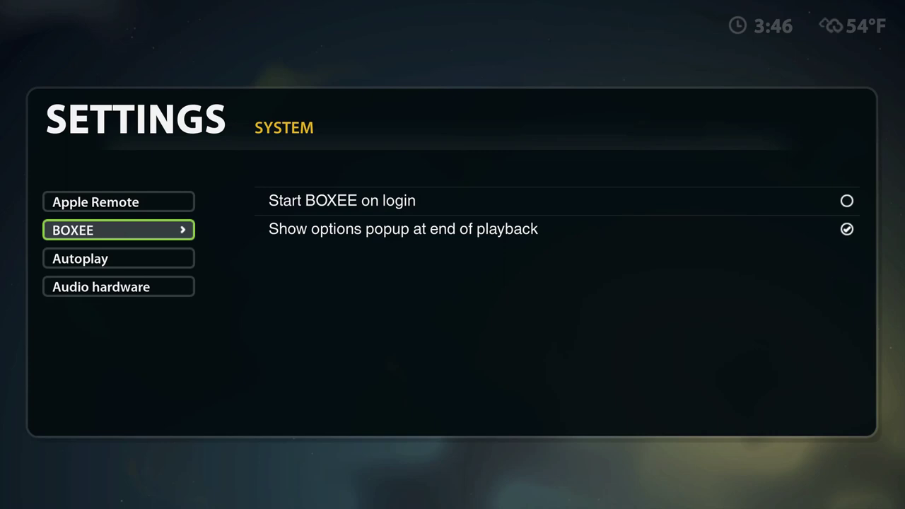
{"action": "mouse_move", "coordinate": [117, 258]}
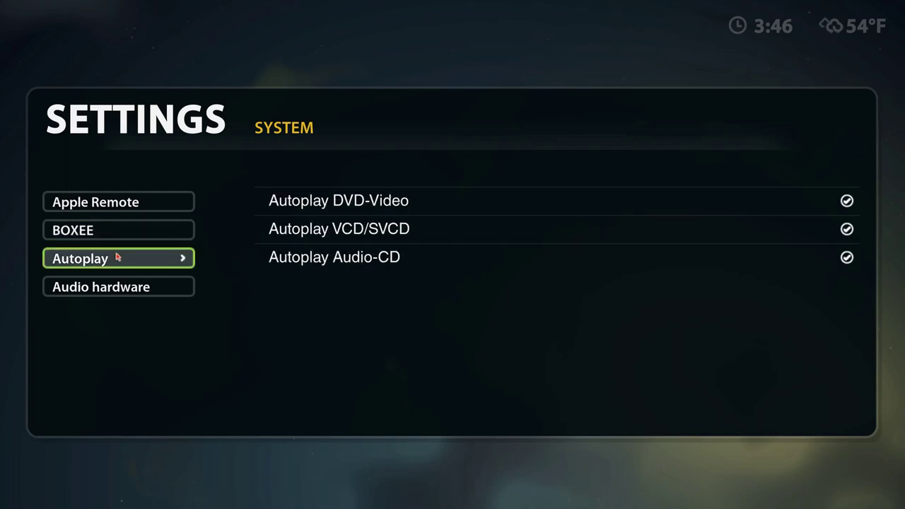
{"action": "mouse_move", "coordinate": [125, 291]}
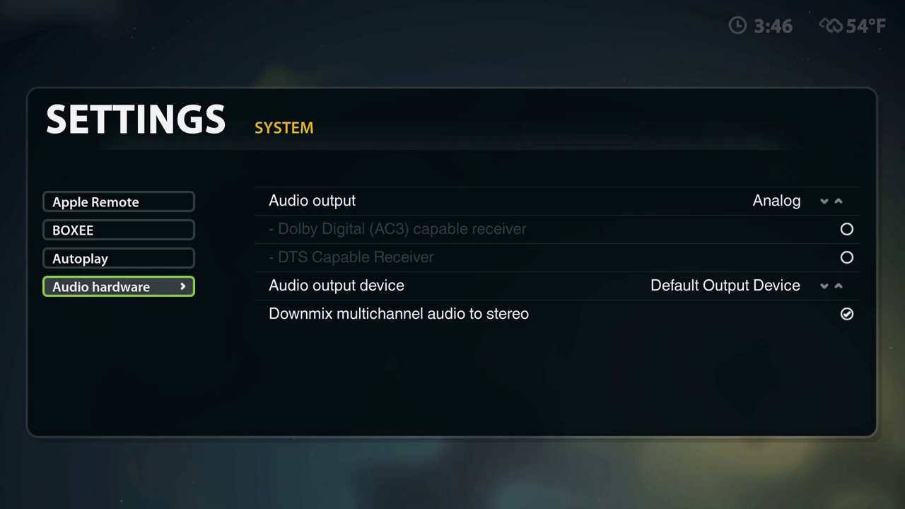
Cancel General's Set background image browser and exit Settings to the home screen.
{"action": "key", "text": "Escape"}
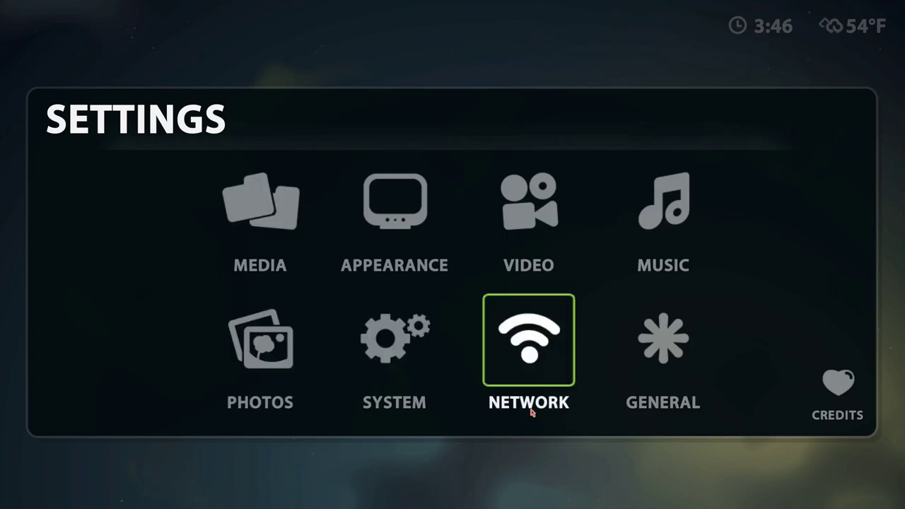
{"action": "left_click", "coordinate": [655, 381]}
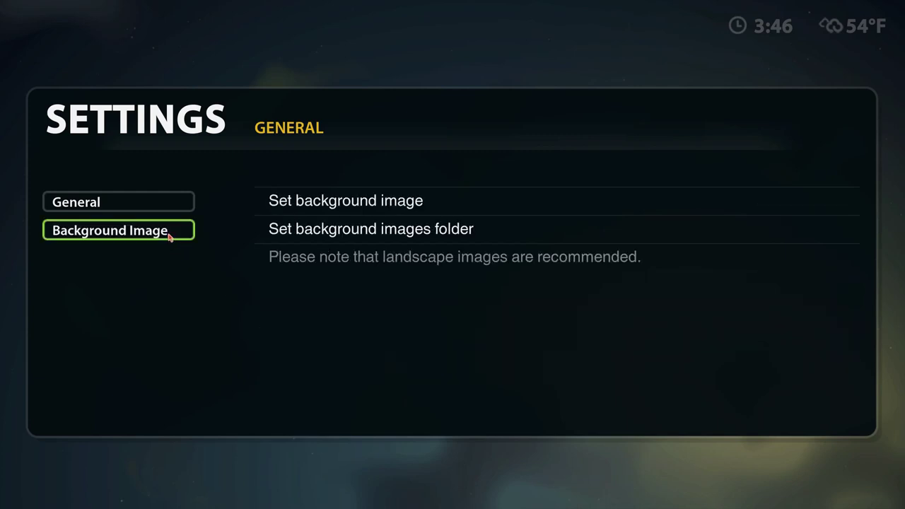
{"action": "left_click", "coordinate": [374, 212]}
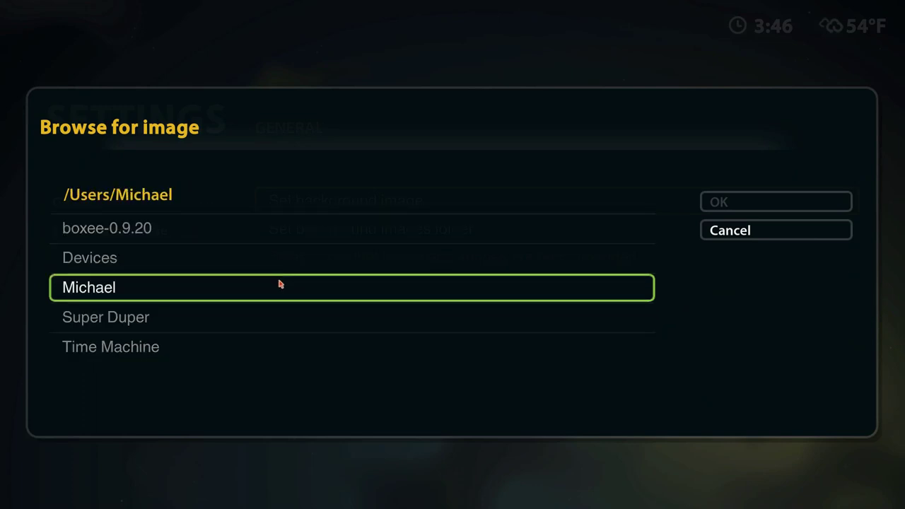
{"action": "key", "text": "Escape"}
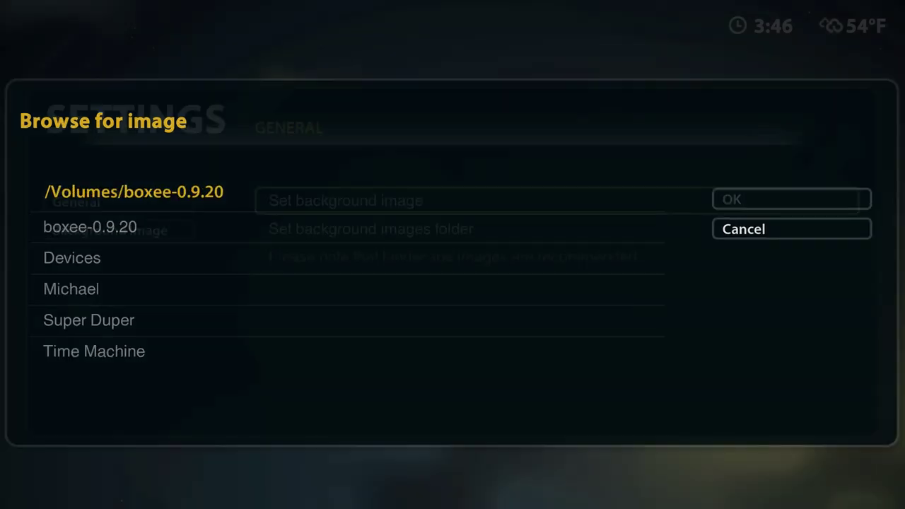
{"action": "key", "text": "Escape"}
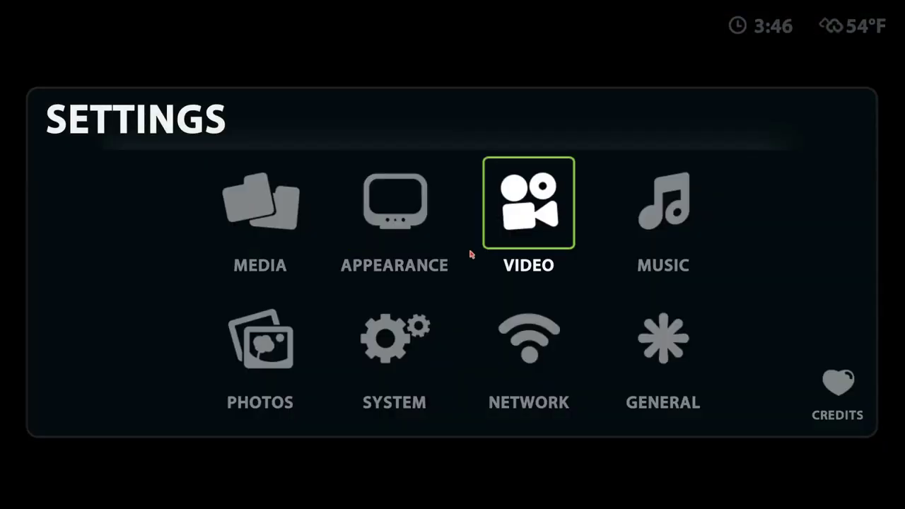
{"action": "key", "text": "Escape"}
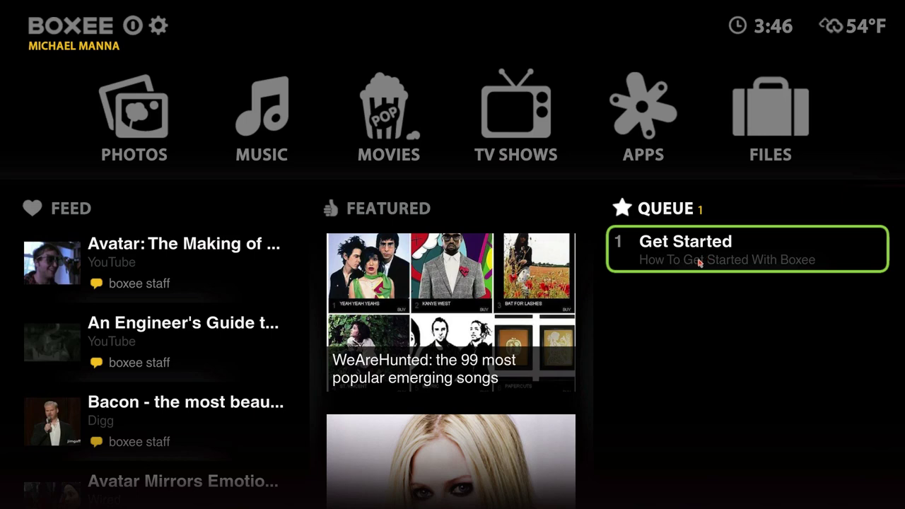
Open My Movies, start scanning the media folders, and bring up the main menu.
{"action": "key", "text": "Right"}
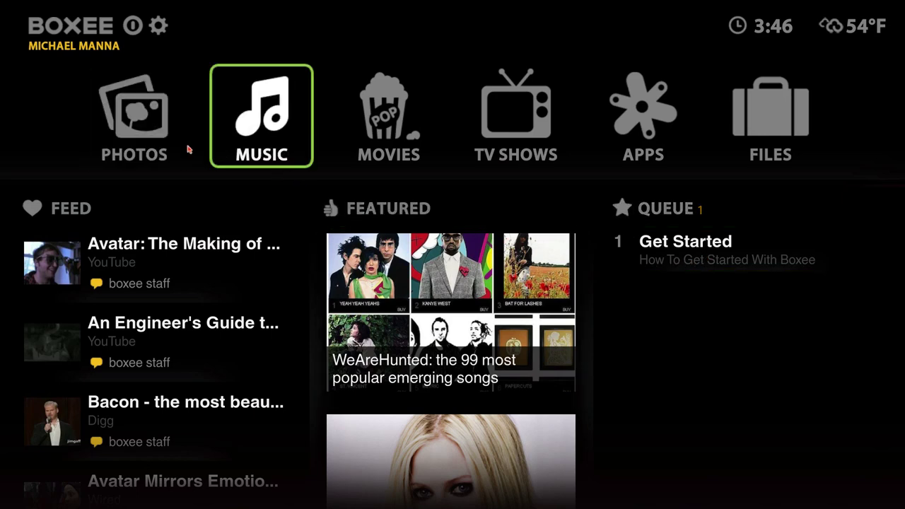
{"action": "key", "text": "Right"}
{"action": "left_click", "coordinate": [381, 145]}
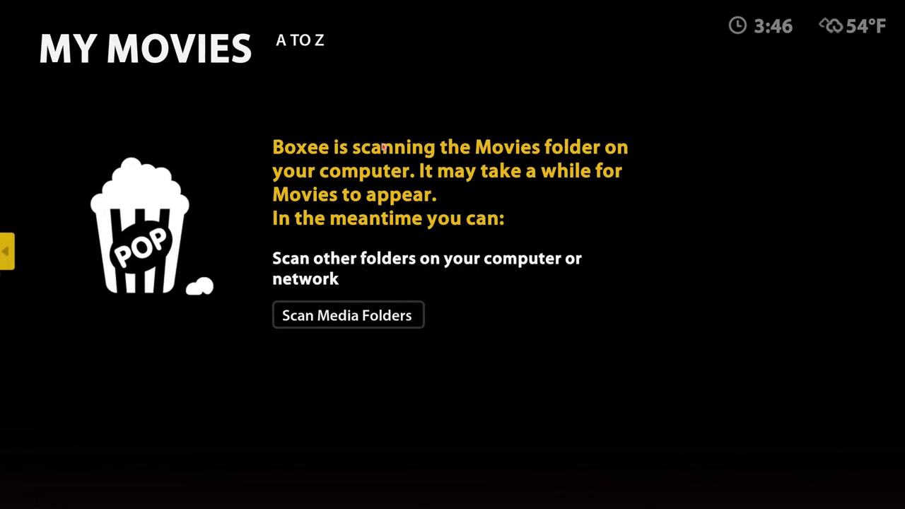
{"action": "left_click", "coordinate": [388, 321]}
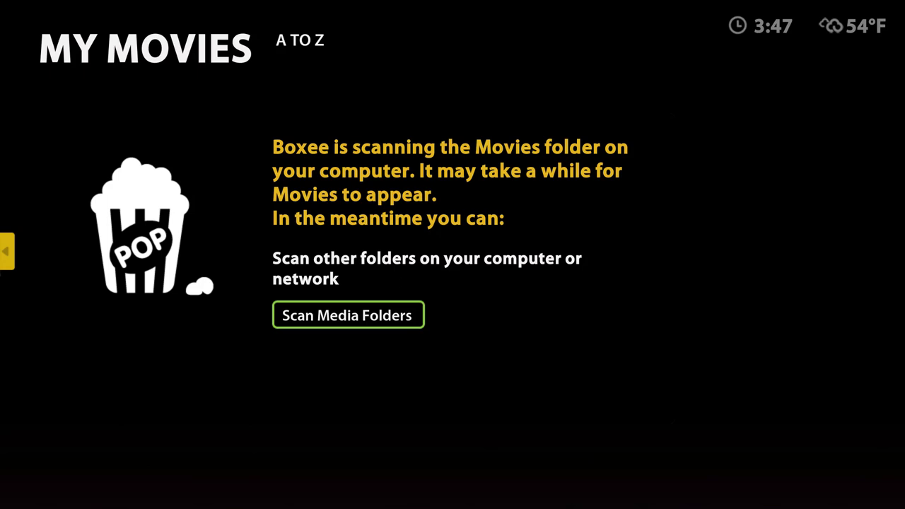
{"action": "left_click", "coordinate": [7, 250]}
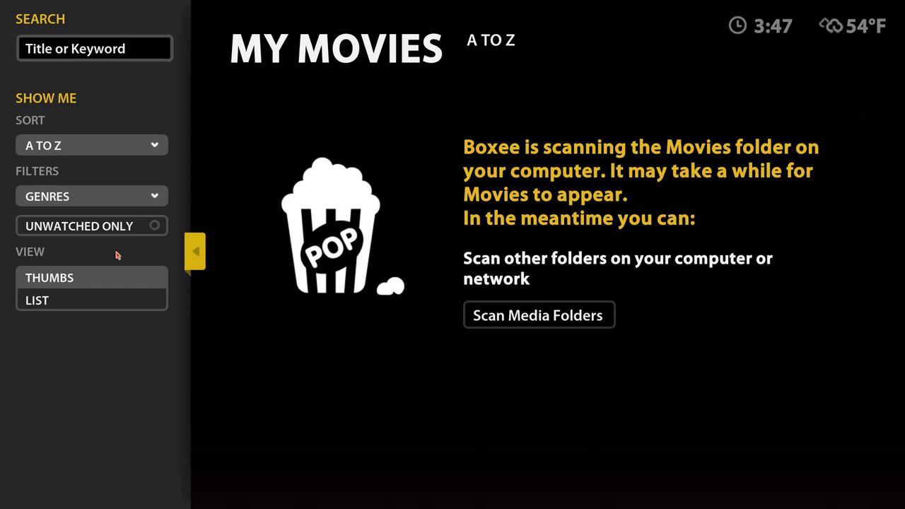
{"action": "key", "text": "Escape"}
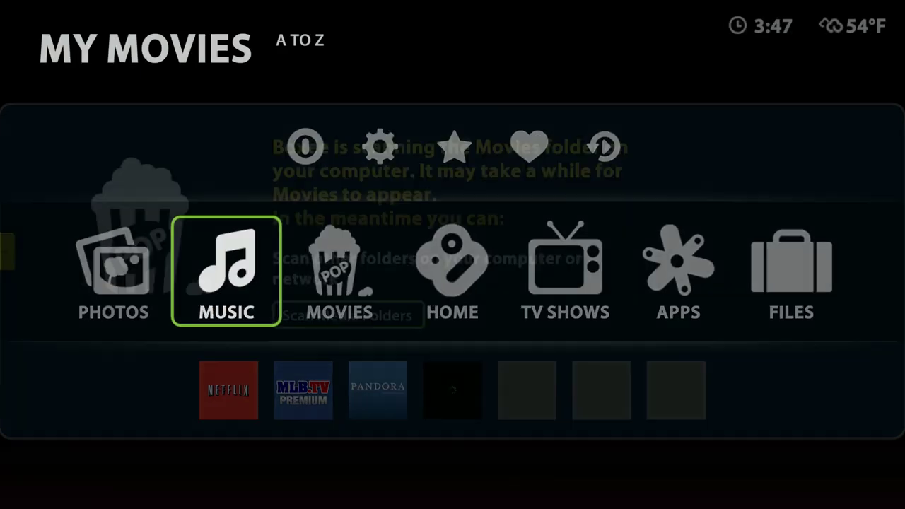
Start Boxee Browser from My Apps, then exit back to the apps list.
{"action": "key", "text": "Escape"}
{"action": "key", "text": "Escape"}
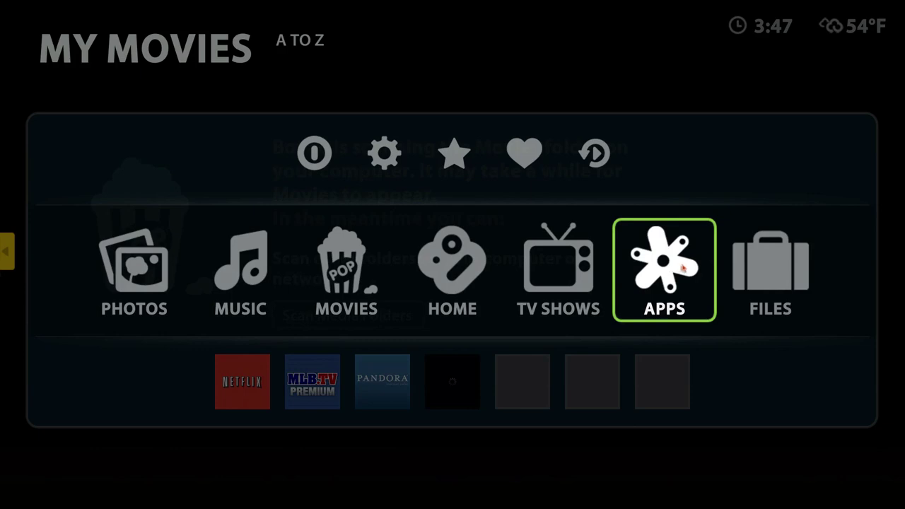
{"action": "left_click", "coordinate": [681, 269]}
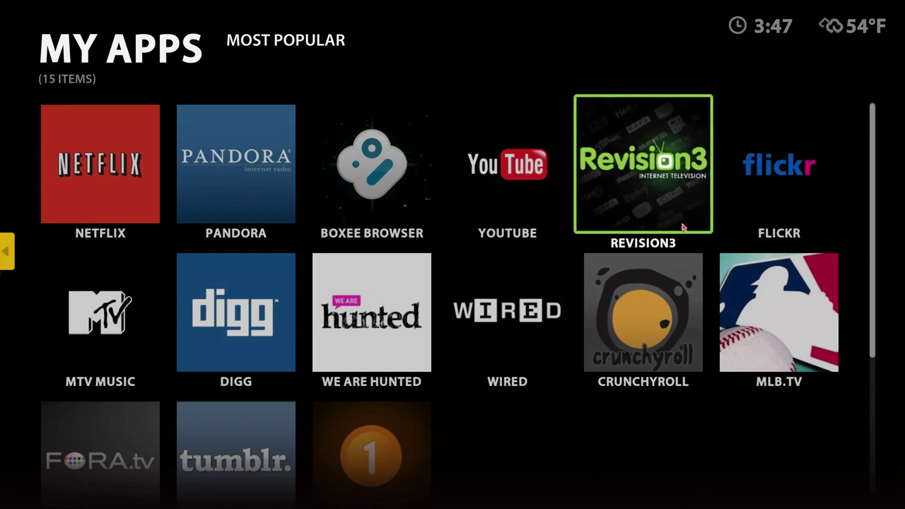
{"action": "scroll", "coordinate": [632, 360], "scroll_direction": "down", "scroll_amount": 1}
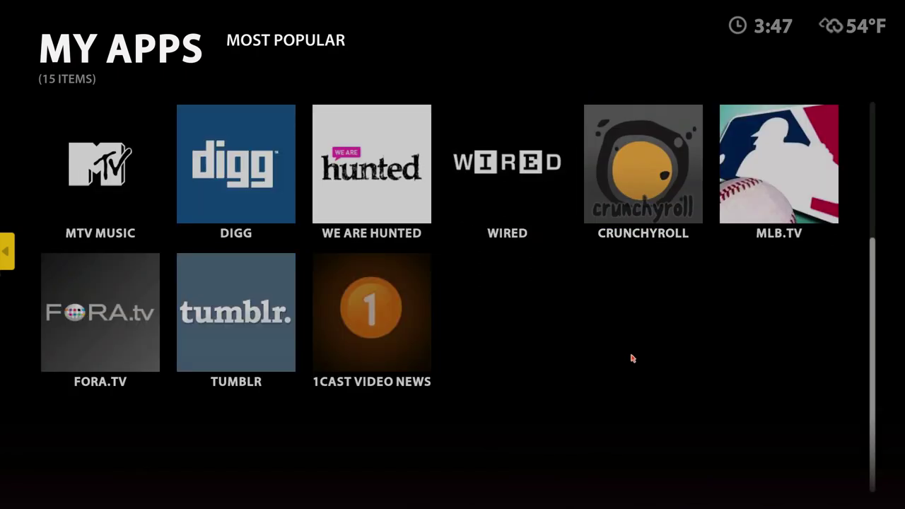
{"action": "scroll", "coordinate": [510, 343], "scroll_direction": "up", "scroll_amount": 1}
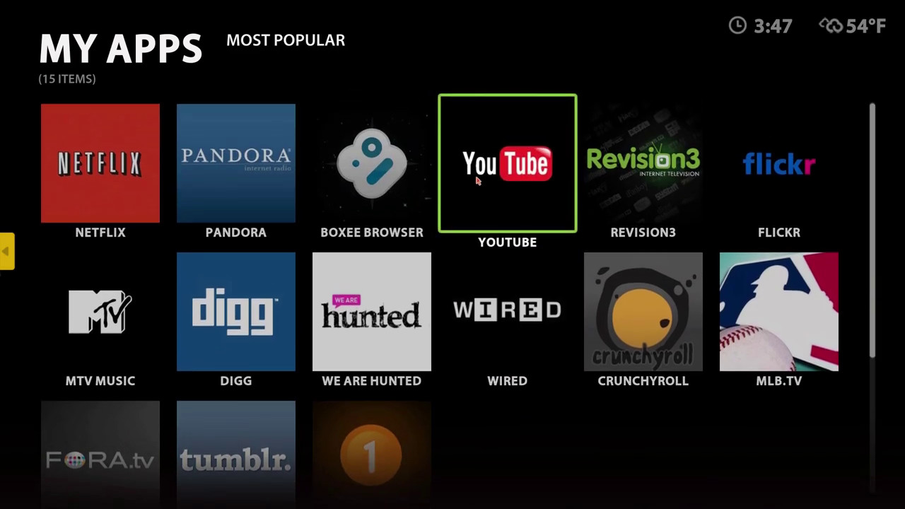
{"action": "left_click", "coordinate": [385, 182]}
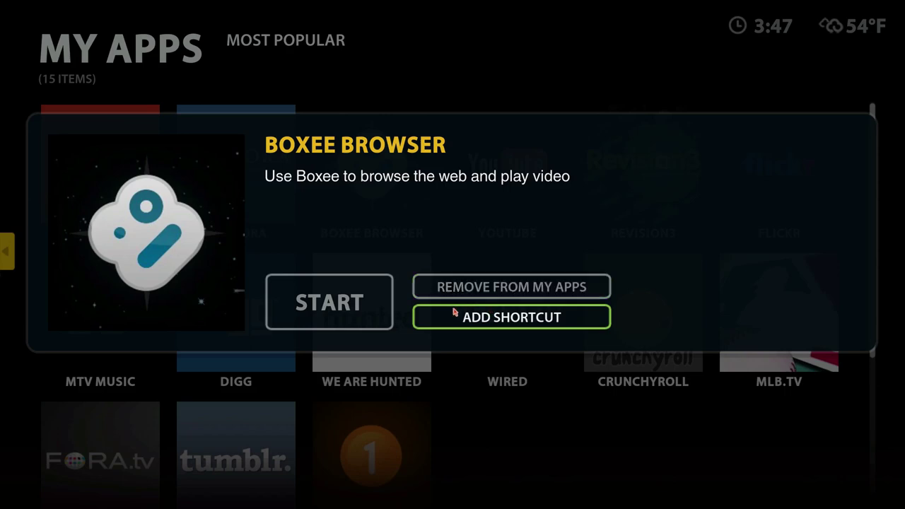
{"action": "left_click", "coordinate": [339, 314]}
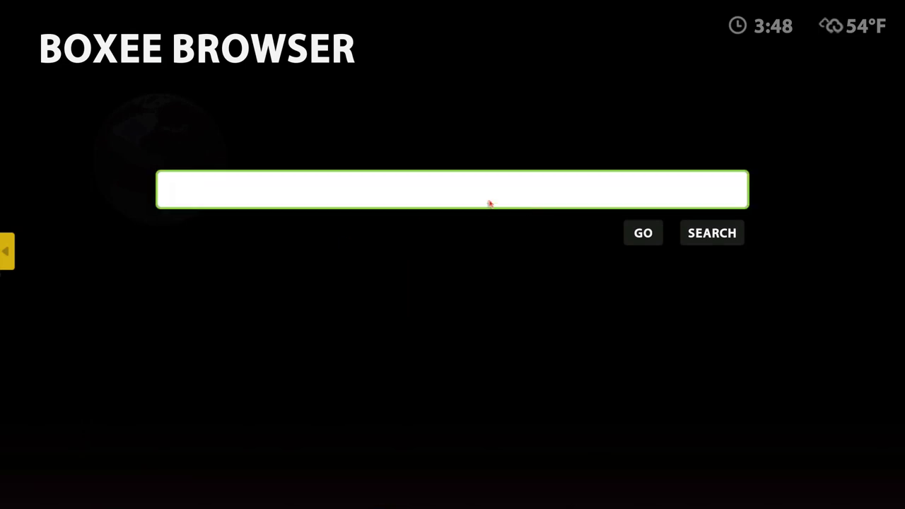
{"action": "key", "text": "Escape"}
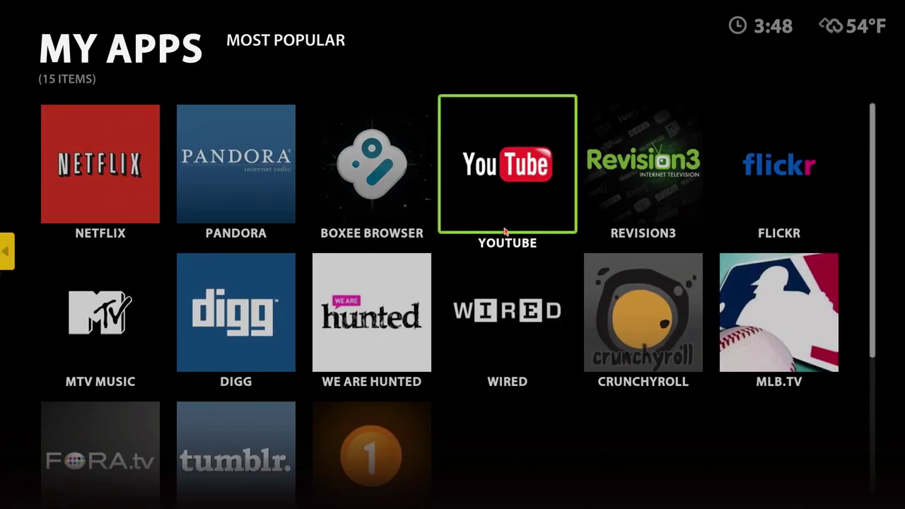
Play Revision3's AppJudgment episode 'Tweet with Seesmic for Blackberry'.
{"action": "left_click", "coordinate": [656, 189]}
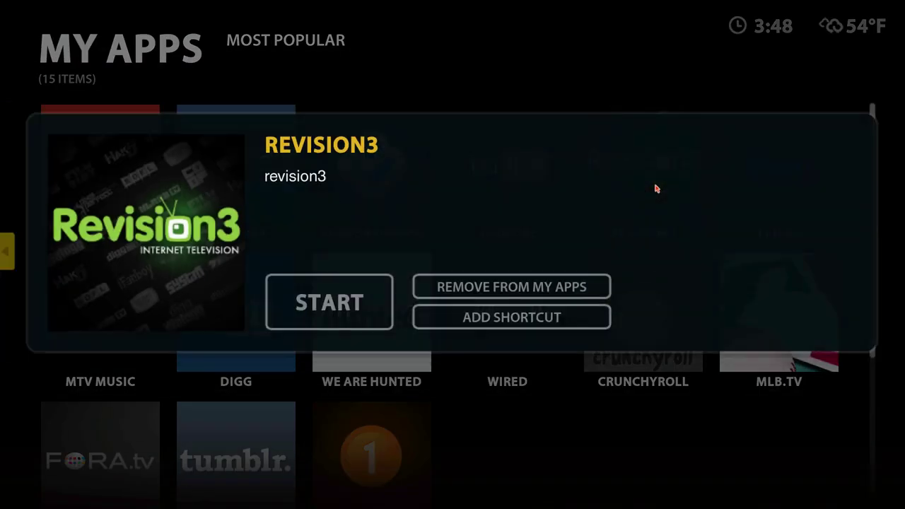
{"action": "left_click", "coordinate": [342, 297]}
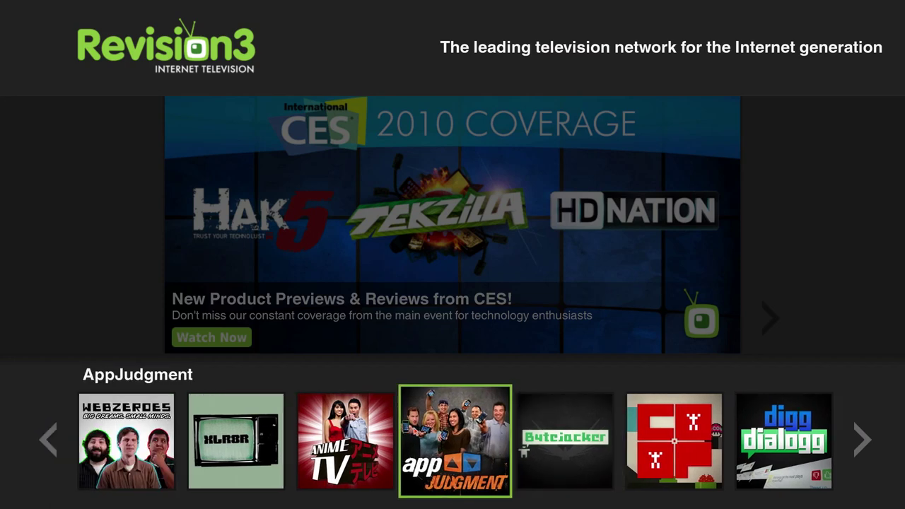
{"action": "left_click", "coordinate": [414, 373]}
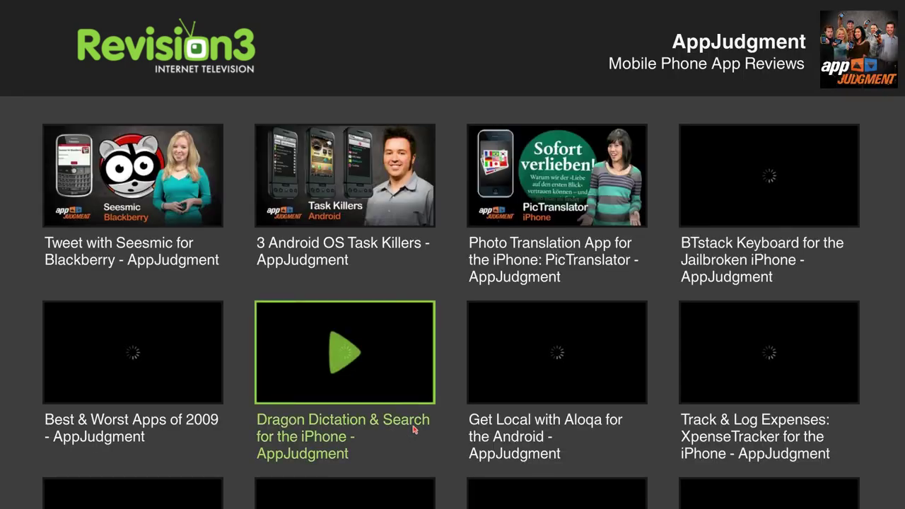
{"action": "left_click", "coordinate": [135, 180]}
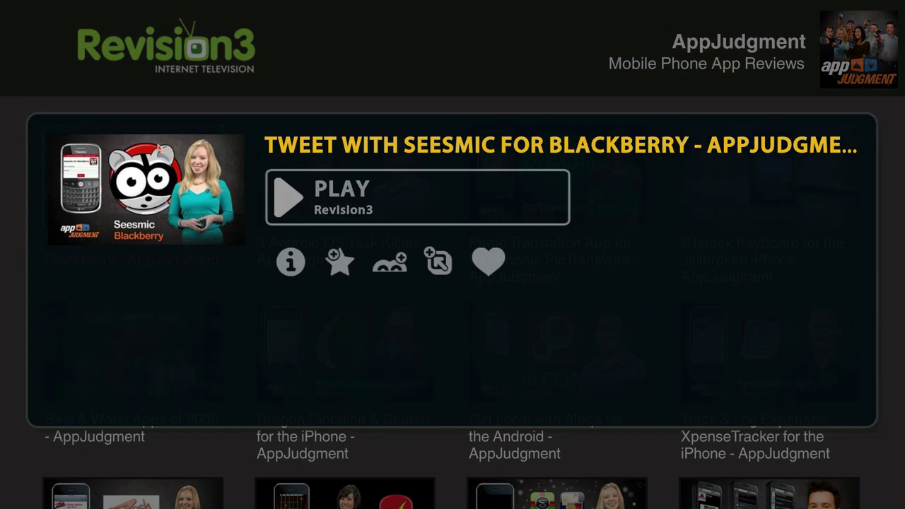
{"action": "left_click", "coordinate": [343, 188]}
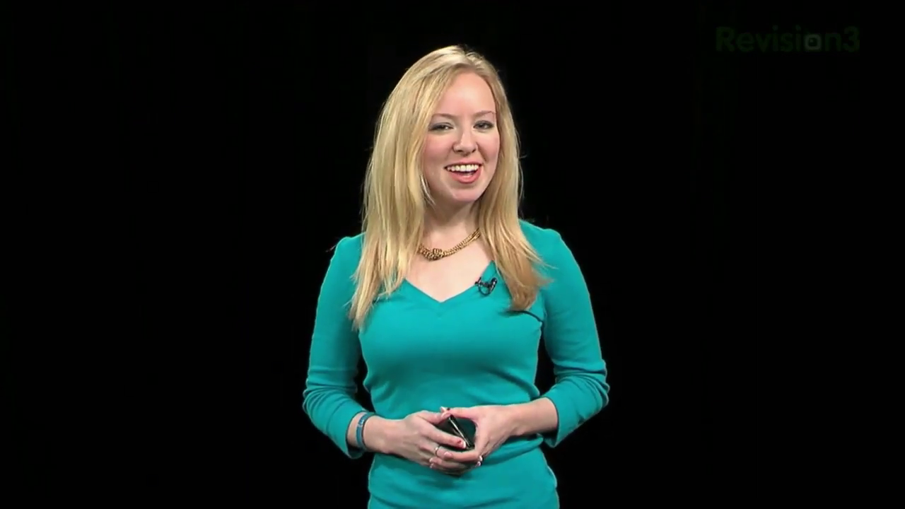
Back out to My Apps, reopen the Seesmic episode via Now Playing, and stop it.
{"action": "key", "text": "Escape"}
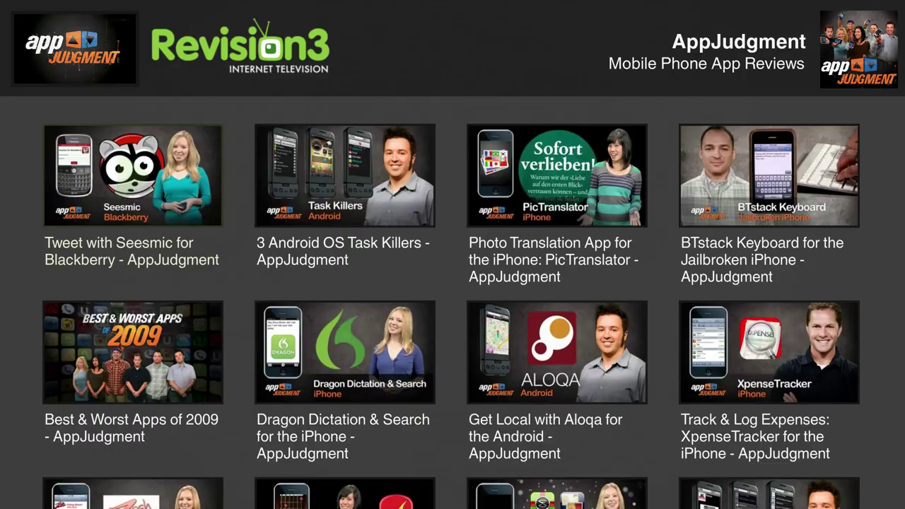
{"action": "key", "text": "Escape"}
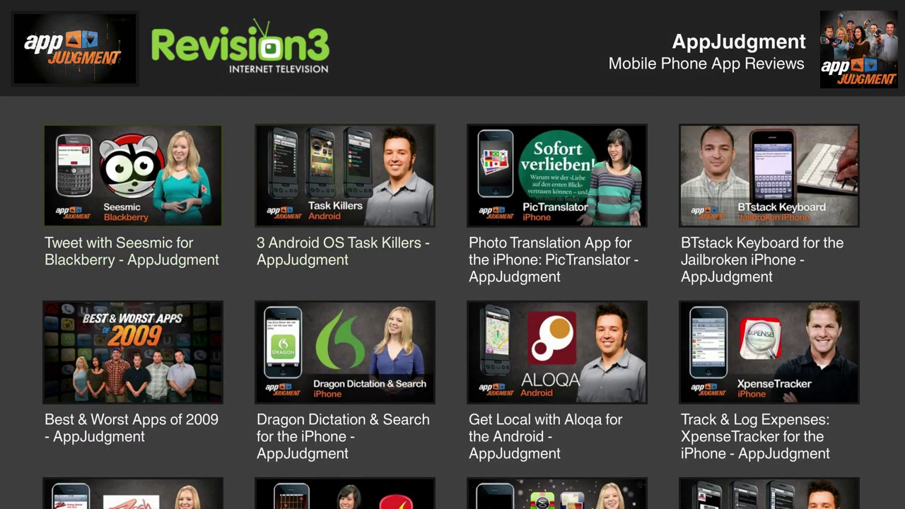
{"action": "key", "text": "Escape"}
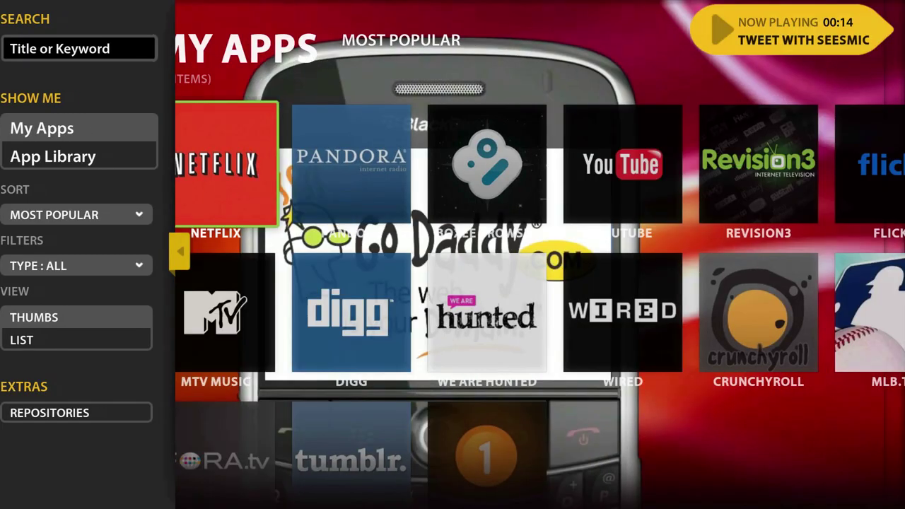
{"action": "key", "text": "Escape"}
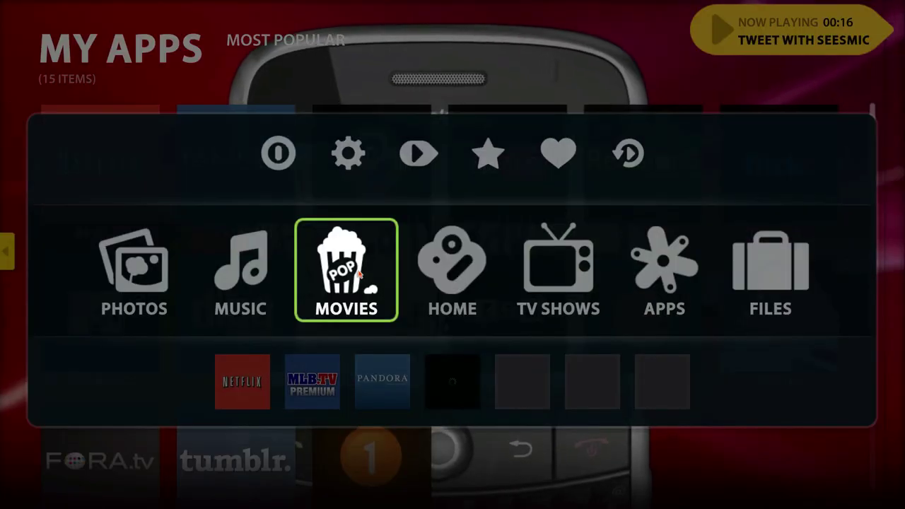
{"action": "key", "text": "Escape"}
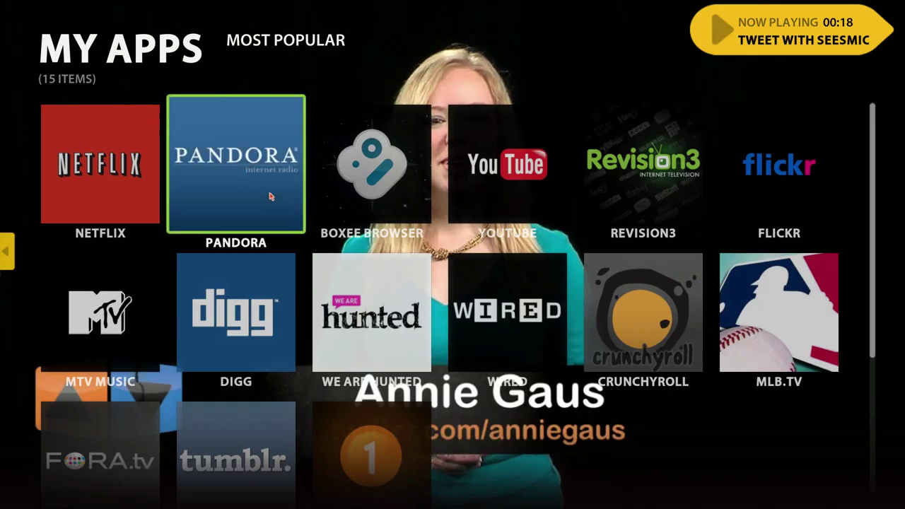
{"action": "key", "text": "Escape"}
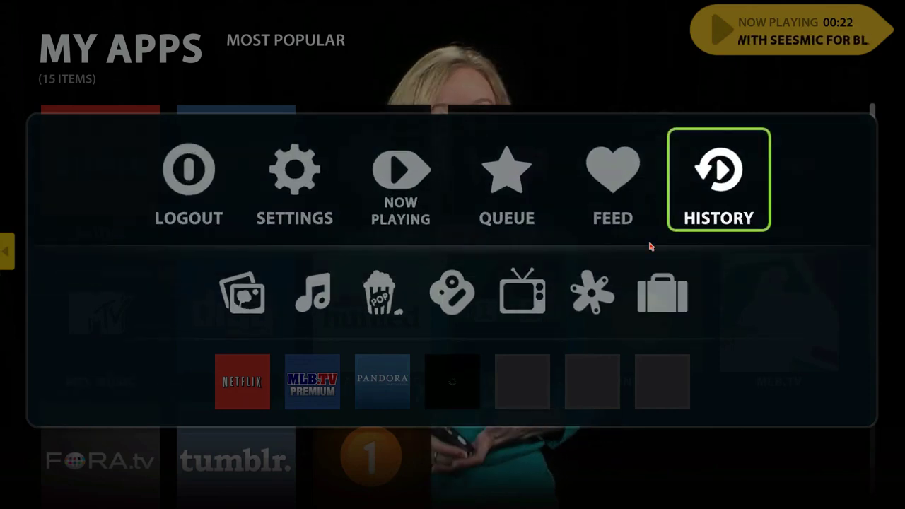
{"action": "left_click", "coordinate": [424, 200]}
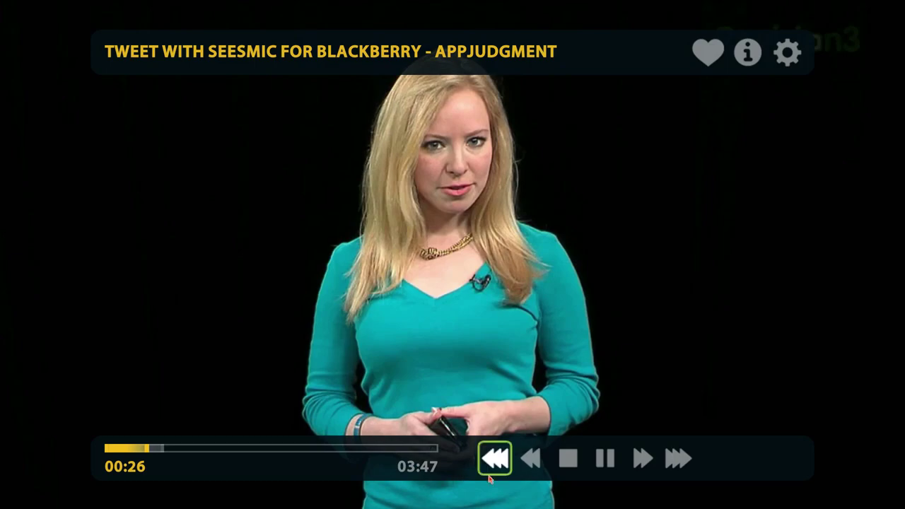
{"action": "left_click", "coordinate": [568, 458]}
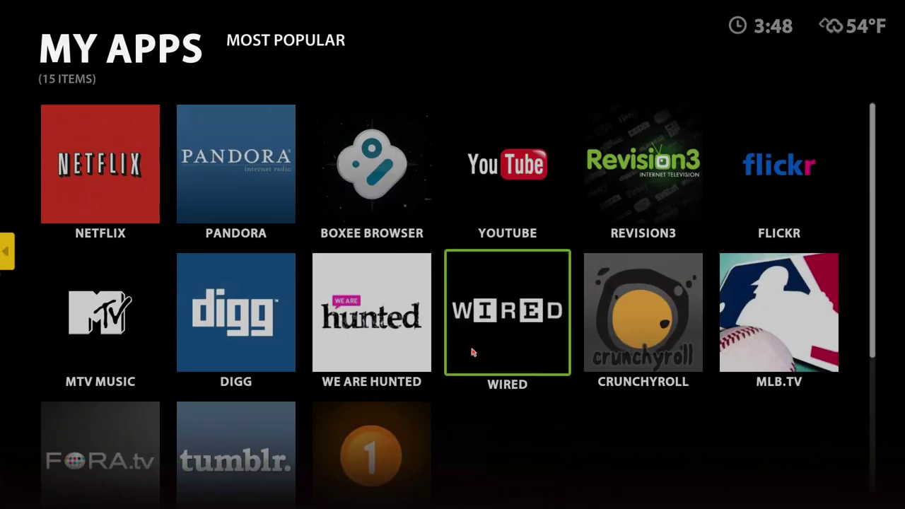
Visit the still-scanning My Movies screen, then show the Feed of 73 shared videos.
{"action": "key", "text": "Escape"}
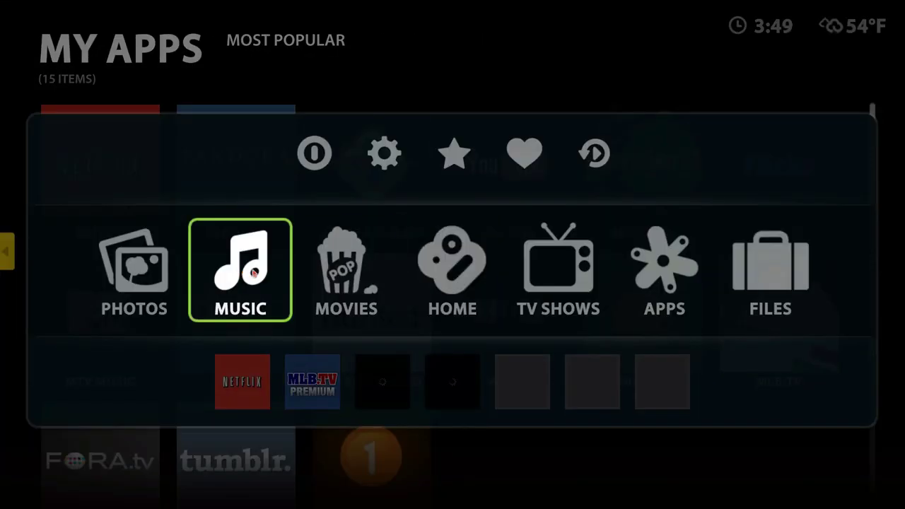
{"action": "left_click", "coordinate": [299, 274]}
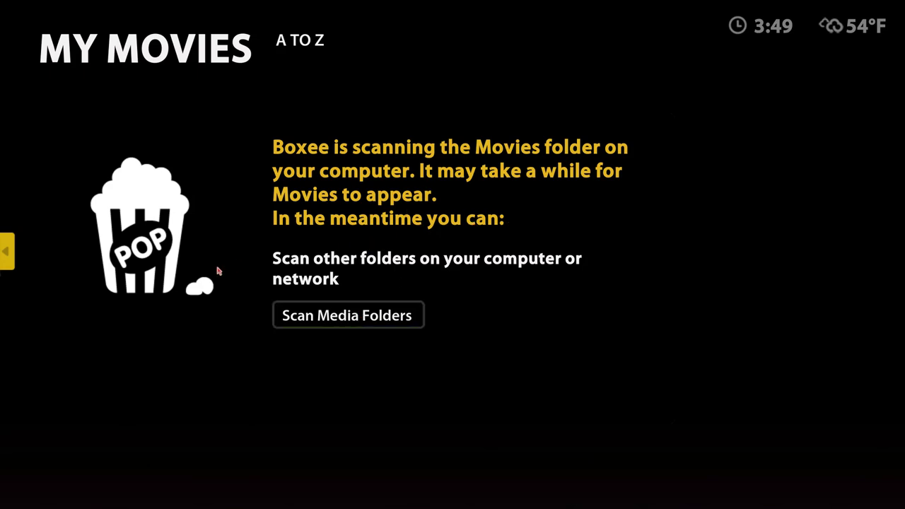
{"action": "key", "text": "Escape"}
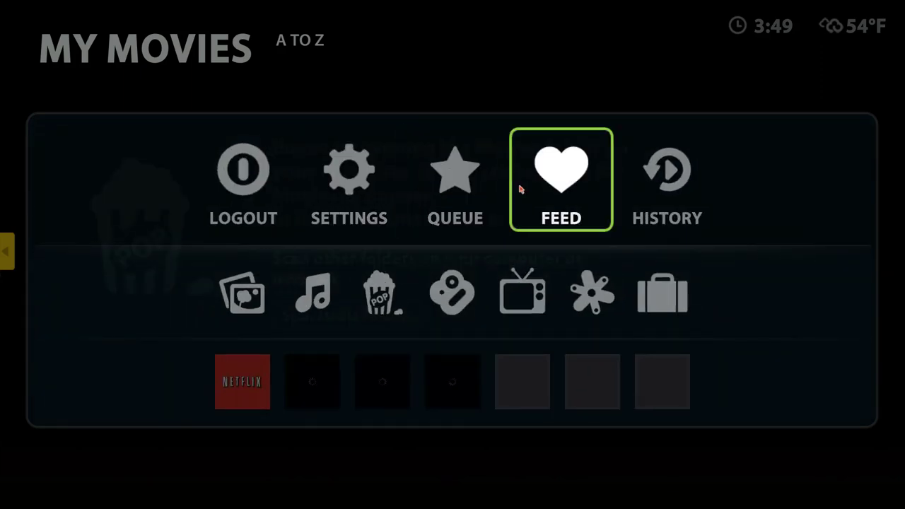
{"action": "left_click", "coordinate": [546, 188]}
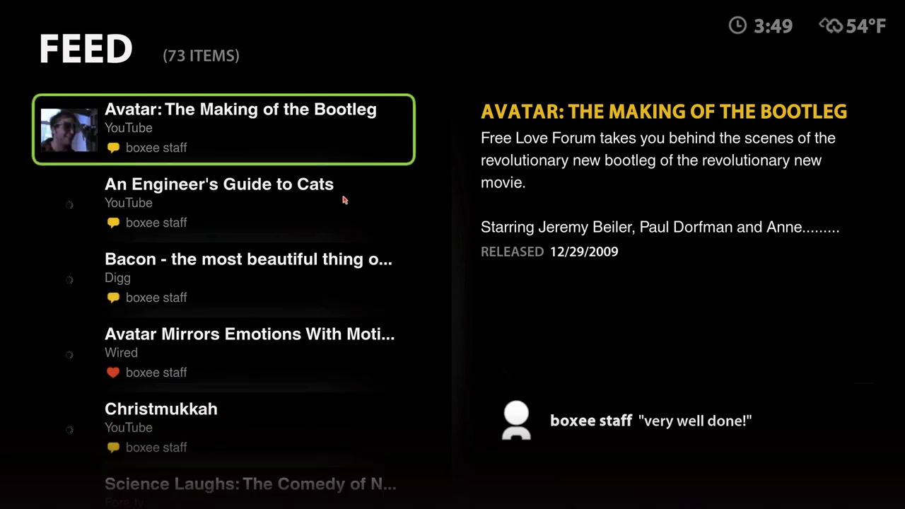
Step down the Feed, then display the Queue holding 'Get Started – How To Get Started With Boxee'.
{"action": "key", "text": "Down"}
{"action": "key", "text": "Down"}
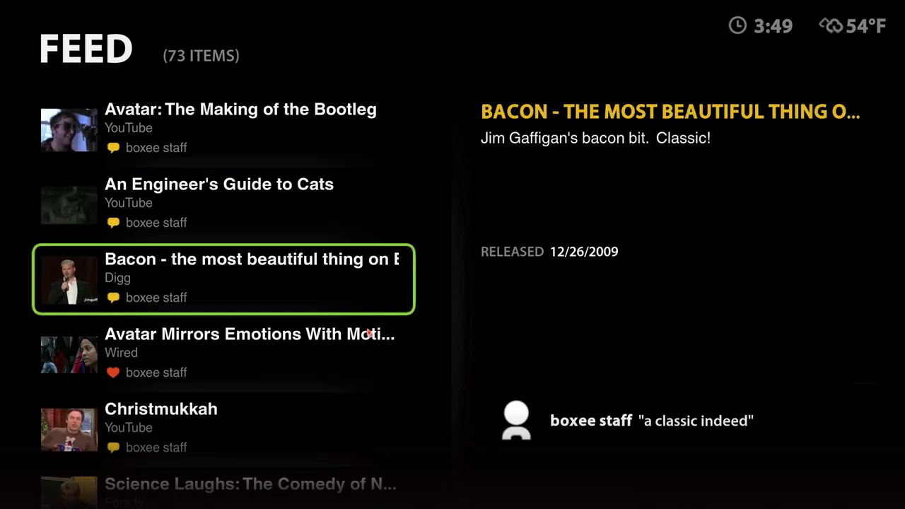
{"action": "key", "text": "Escape"}
{"action": "key", "text": "Right"}
{"action": "key", "text": "Right"}
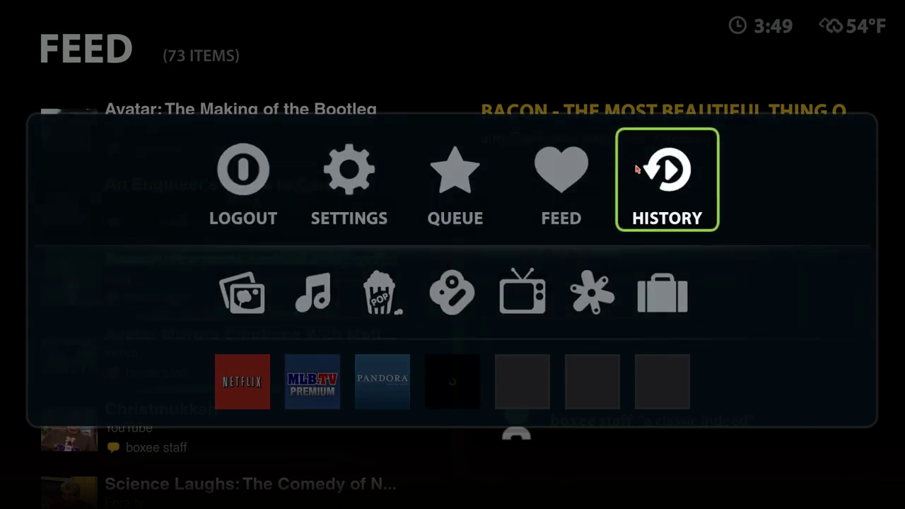
{"action": "left_click", "coordinate": [475, 175]}
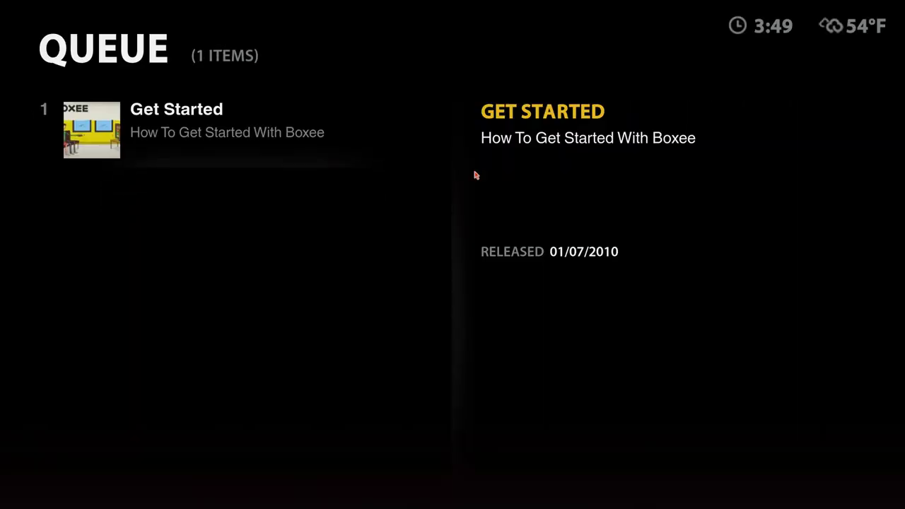
{"action": "key", "text": "Escape"}
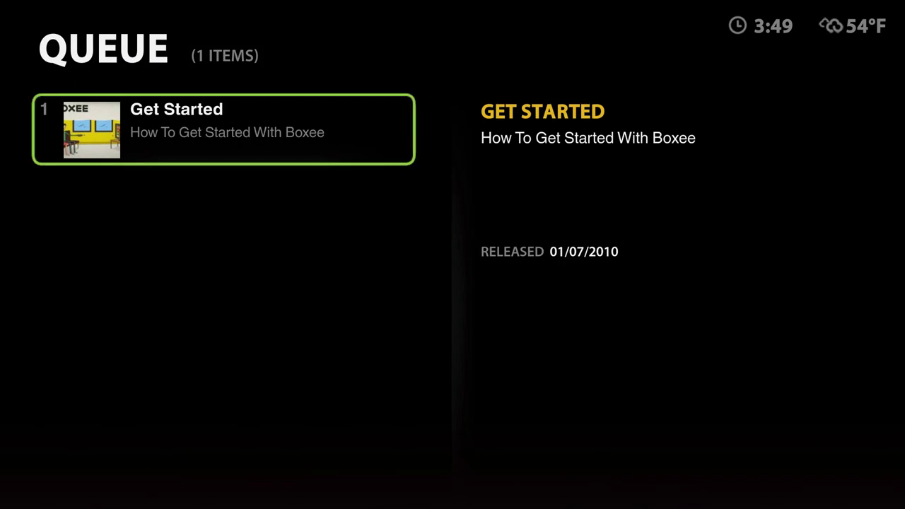
{"action": "key", "text": "Escape"}
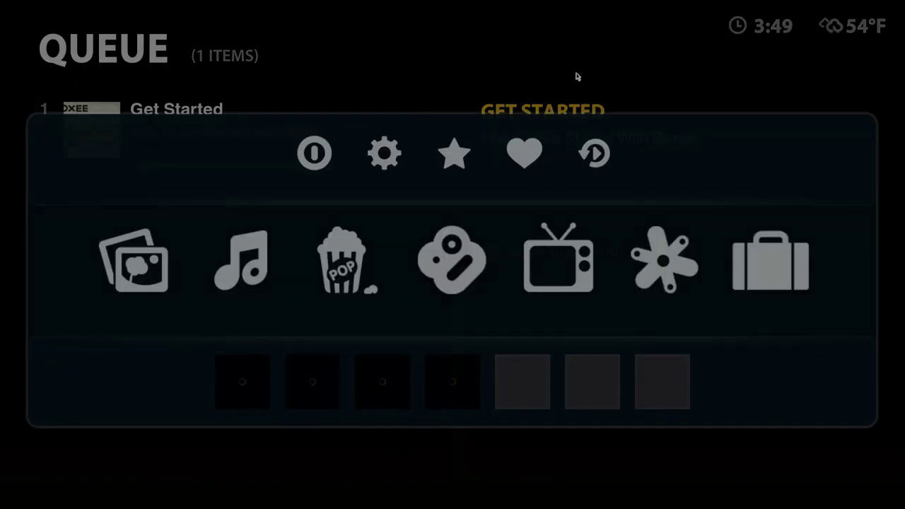
Go Home, then TV Shows, and open the TV Show Library of 200 most popular shows.
{"action": "left_click", "coordinate": [459, 279]}
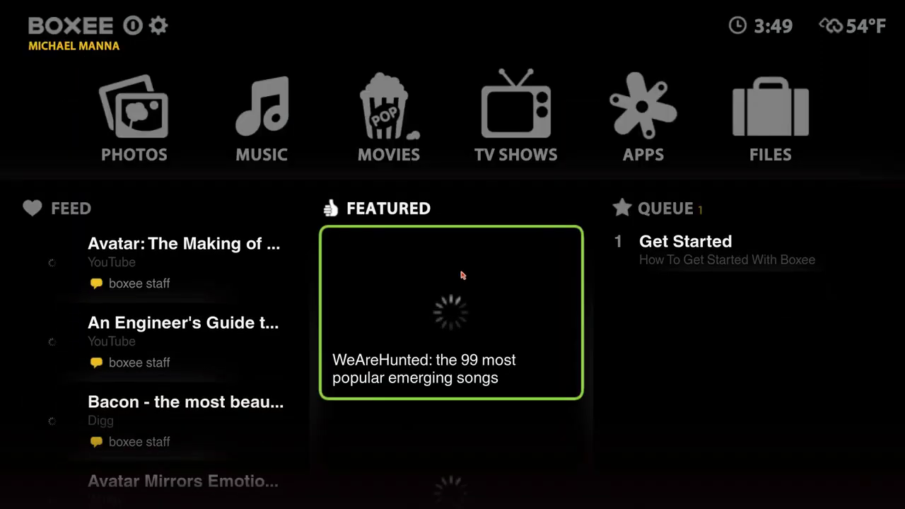
{"action": "left_click", "coordinate": [536, 92]}
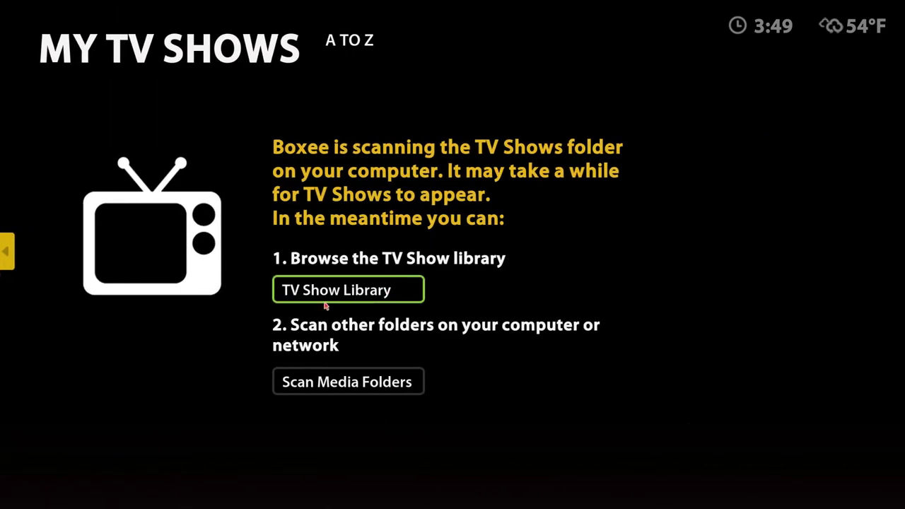
{"action": "left_click", "coordinate": [336, 298]}
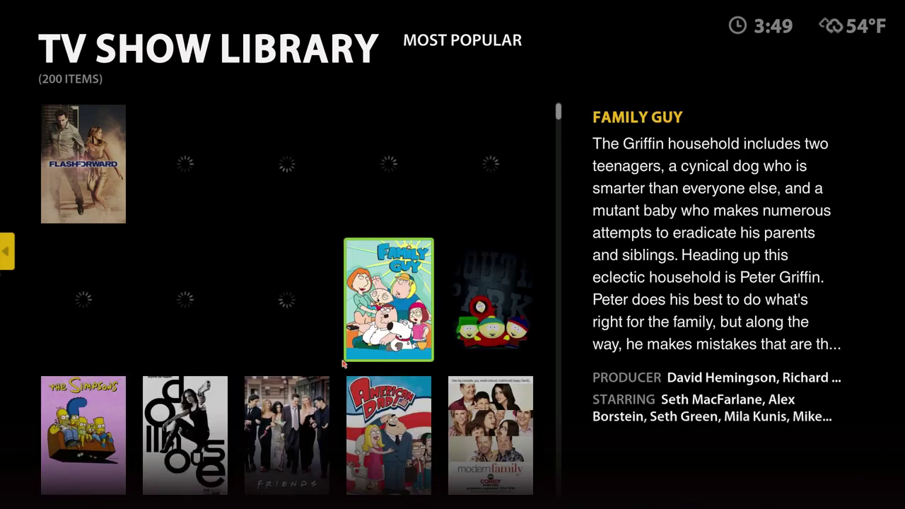
Play The Office season 6 episode 13 'Secret Santa' full screen from the NBC source.
{"action": "left_click", "coordinate": [312, 308]}
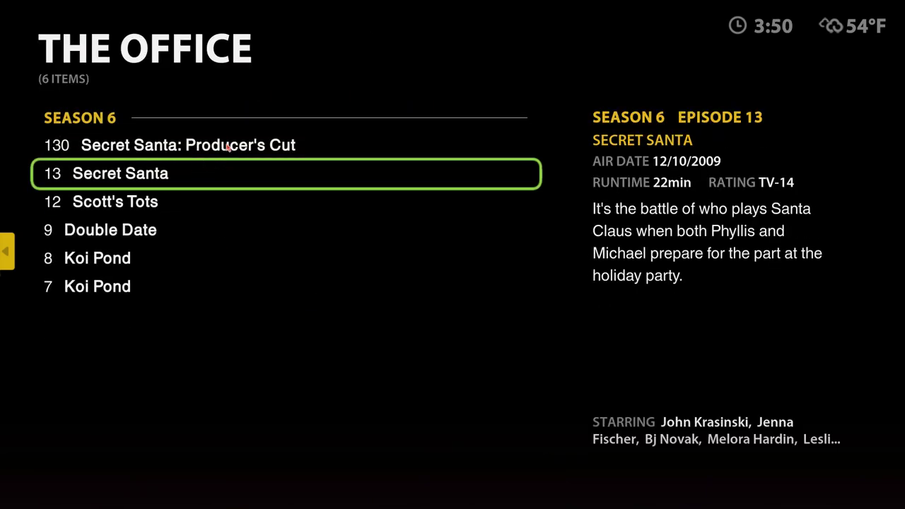
{"action": "key", "text": "Return"}
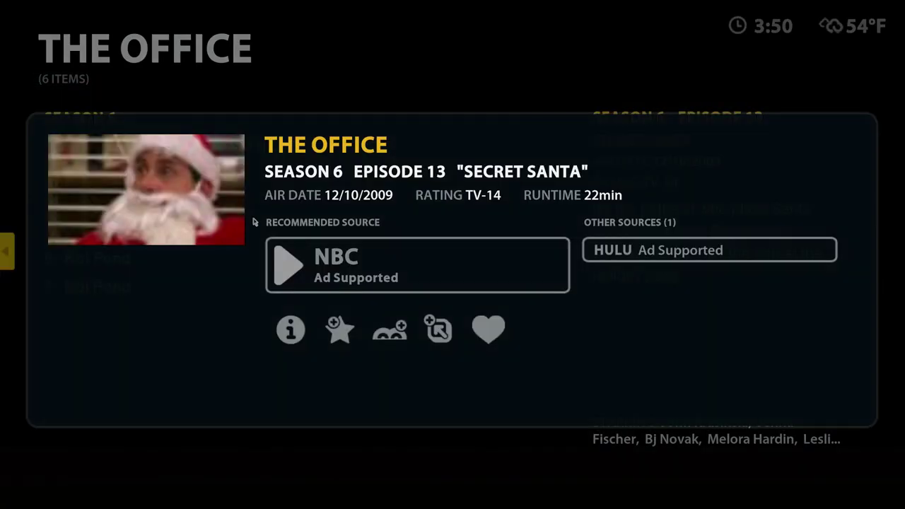
{"action": "left_click", "coordinate": [290, 278]}
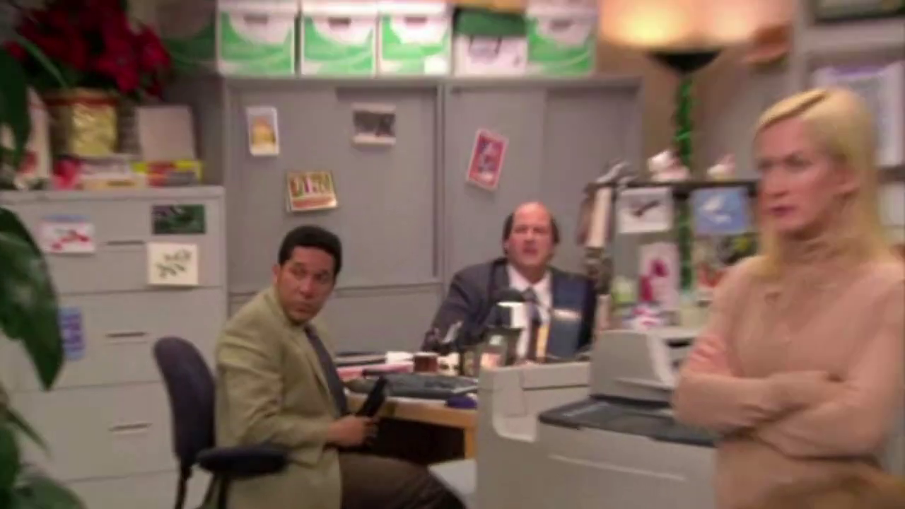
Pause Secret Santa at 00:46 and back out to the TV Show Library.
{"action": "key", "text": "Escape"}
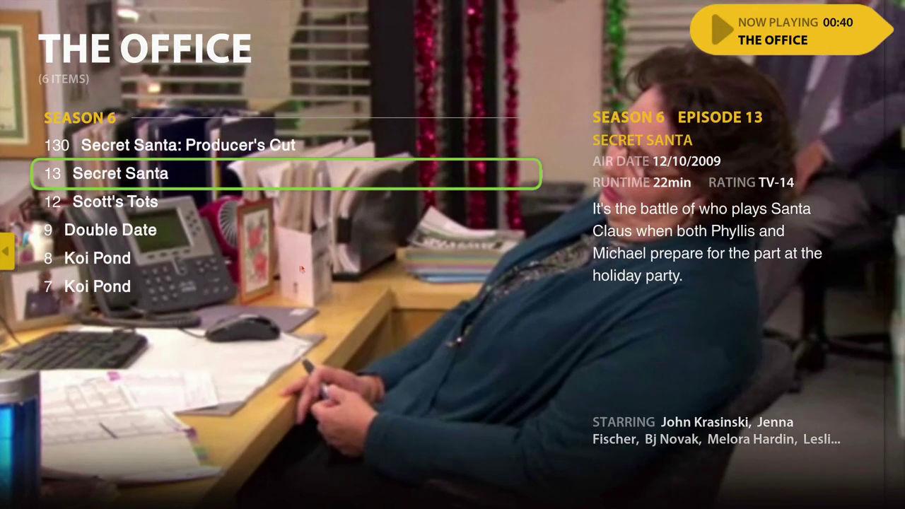
{"action": "key", "text": "Down"}
{"action": "key", "text": "Down"}
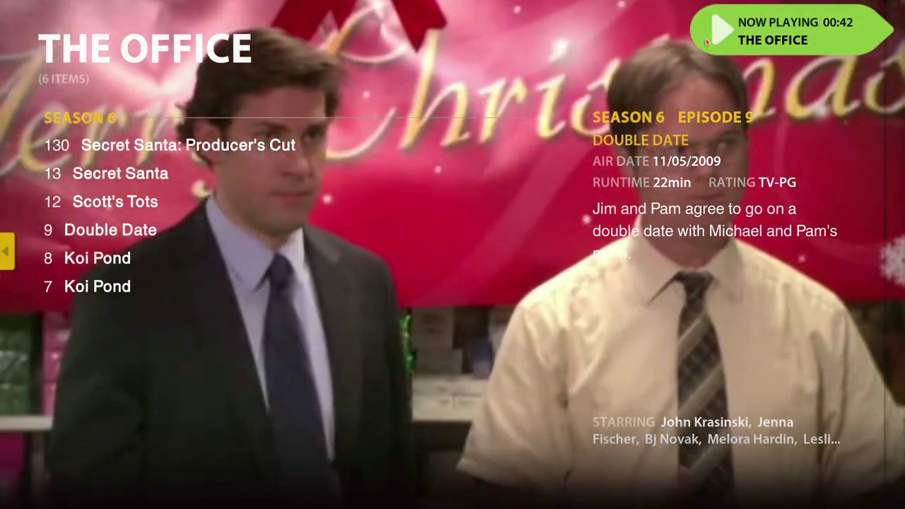
{"action": "left_click", "coordinate": [711, 40]}
{"action": "mouse_move", "coordinate": [598, 475]}
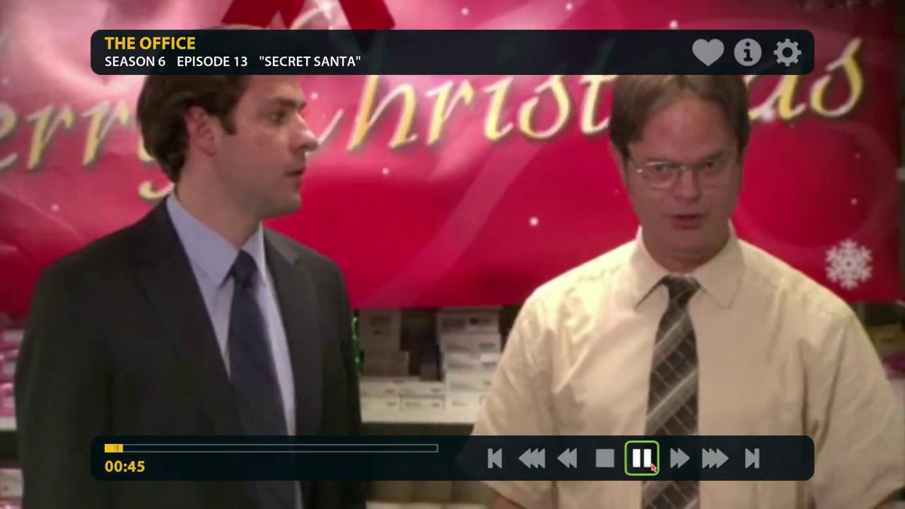
{"action": "left_click", "coordinate": [650, 458]}
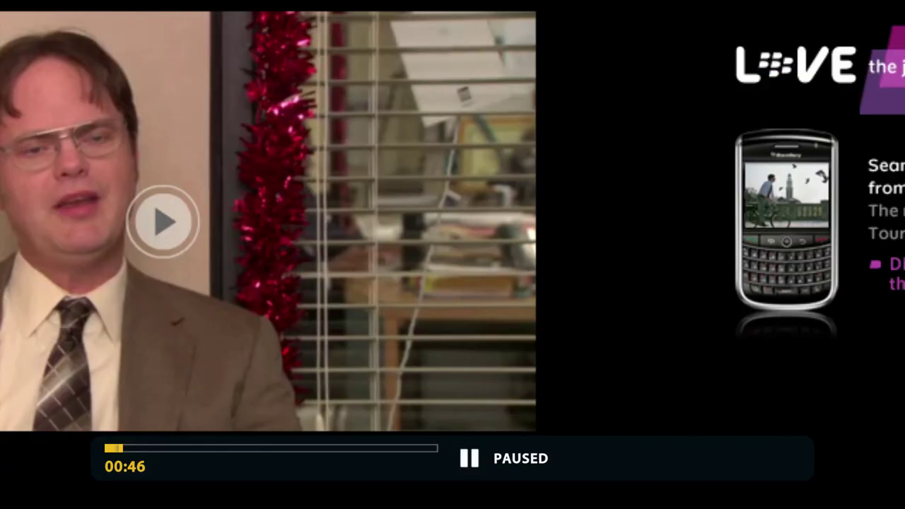
{"action": "key", "text": "Escape"}
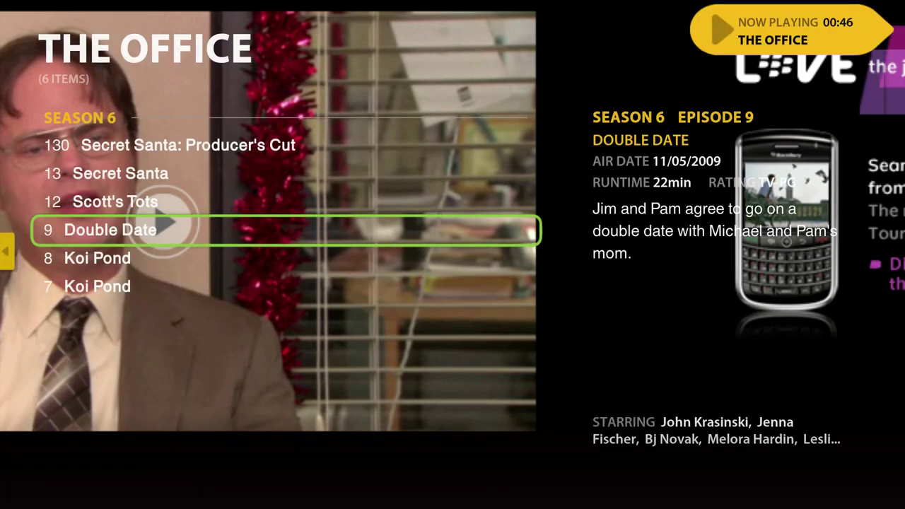
{"action": "key", "text": "Escape"}
Browse the TV Show Library grid past House, The Office and Family Guy to select Dollhouse.
{"action": "key", "text": "Right"}
{"action": "key", "text": "Right"}
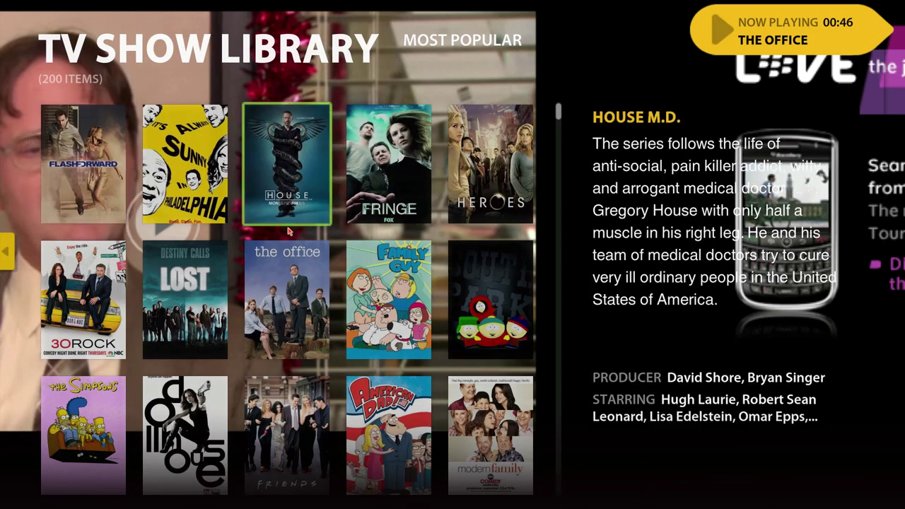
{"action": "key", "text": "Down"}
{"action": "key", "text": "Right"}
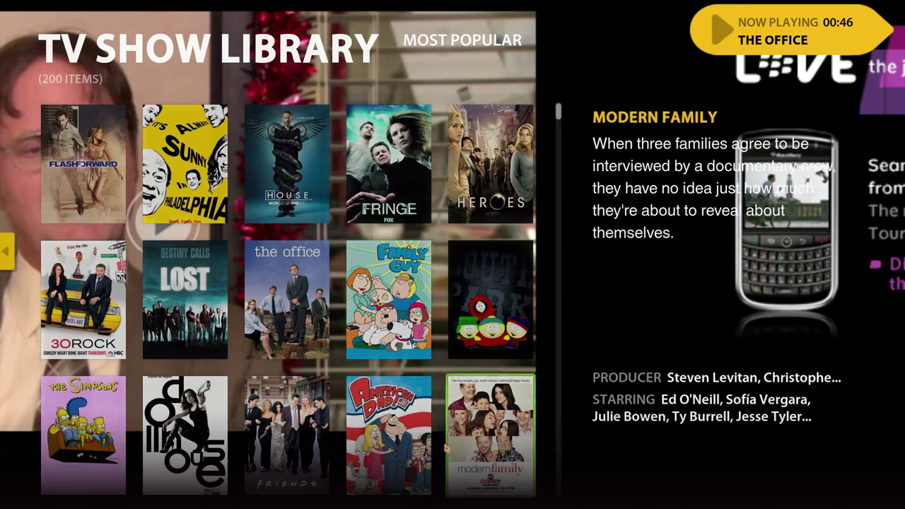
{"action": "scroll", "coordinate": [446, 409], "scroll_direction": "down", "scroll_amount": 15}
{"action": "scroll", "coordinate": [446, 409], "scroll_direction": "down", "scroll_amount": 10}
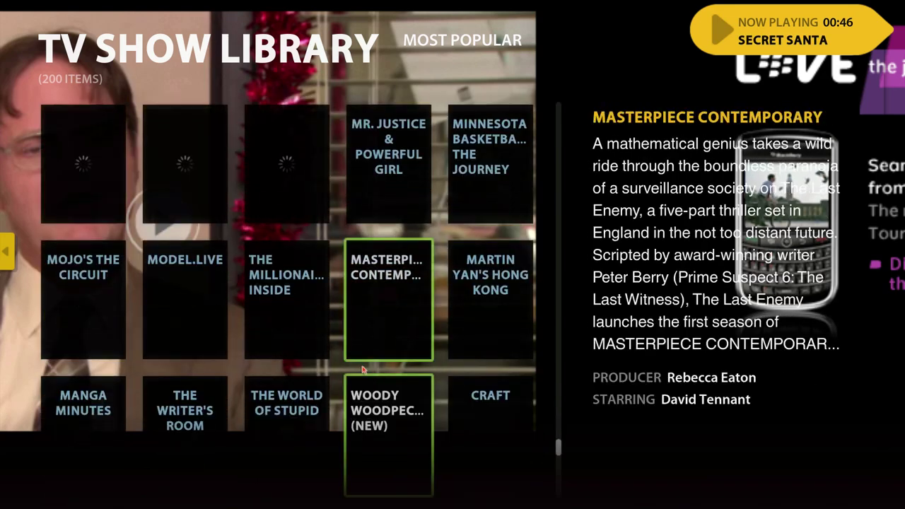
{"action": "scroll", "coordinate": [345, 361], "scroll_direction": "up", "scroll_amount": 20}
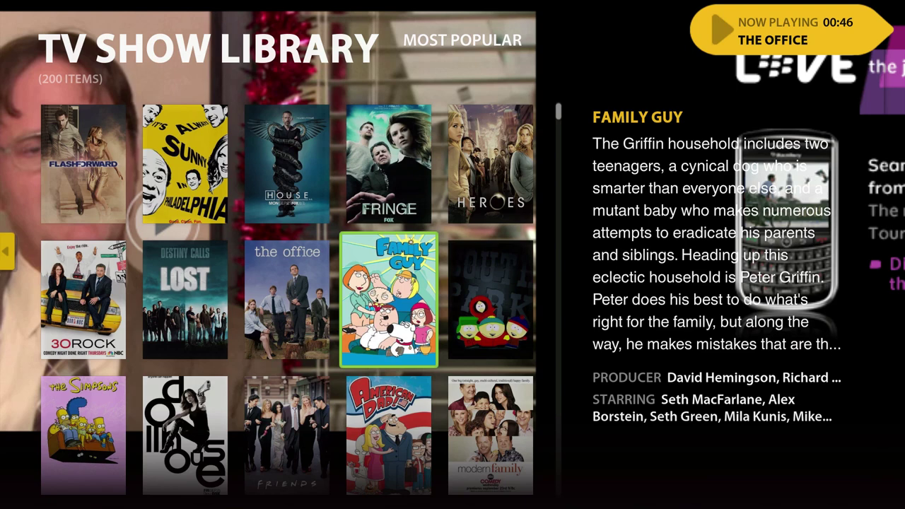
{"action": "key", "text": "Down"}
{"action": "key", "text": "Left"}
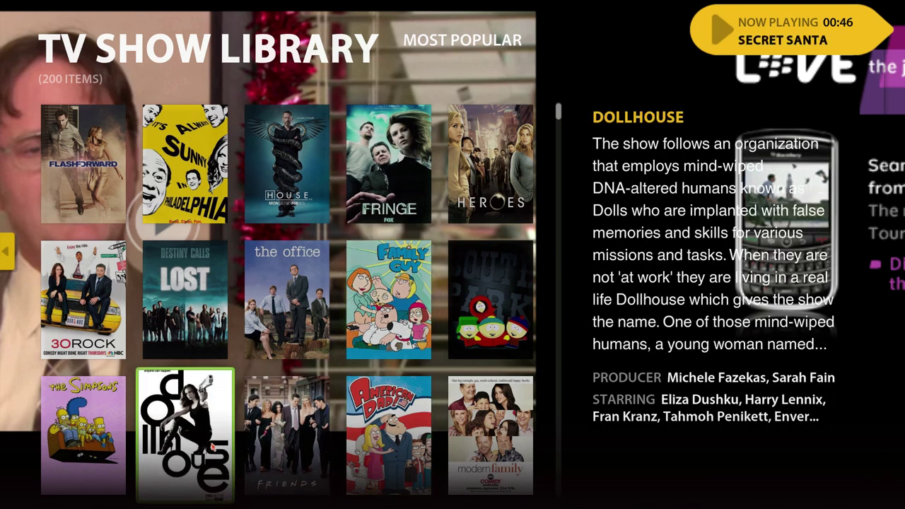